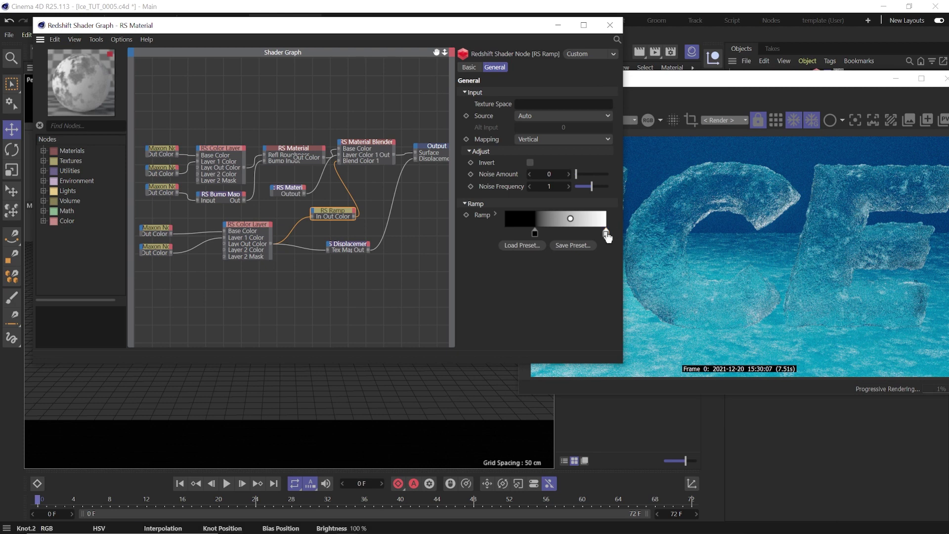
Step: Drag the RS Ramp's right knot further left, then return to the four-view layout
drag(604, 233, 577, 218)
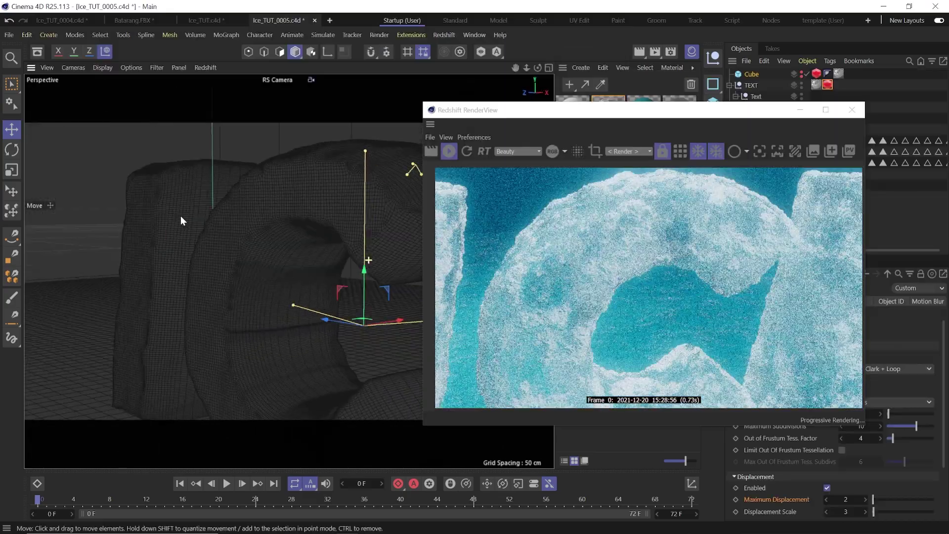
alt+drag(180, 216, 242, 270)
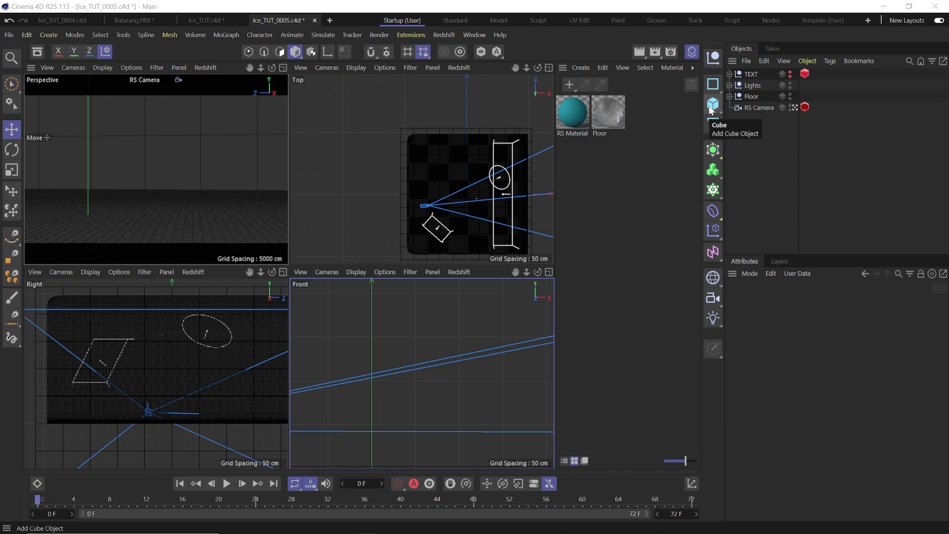
Step: Add a cube and set its size to 80 cm on X, Y and Z
click(713, 104)
click(813, 327)
text(80)
key(Tab)
text(80)
key(Tab)
text(0)
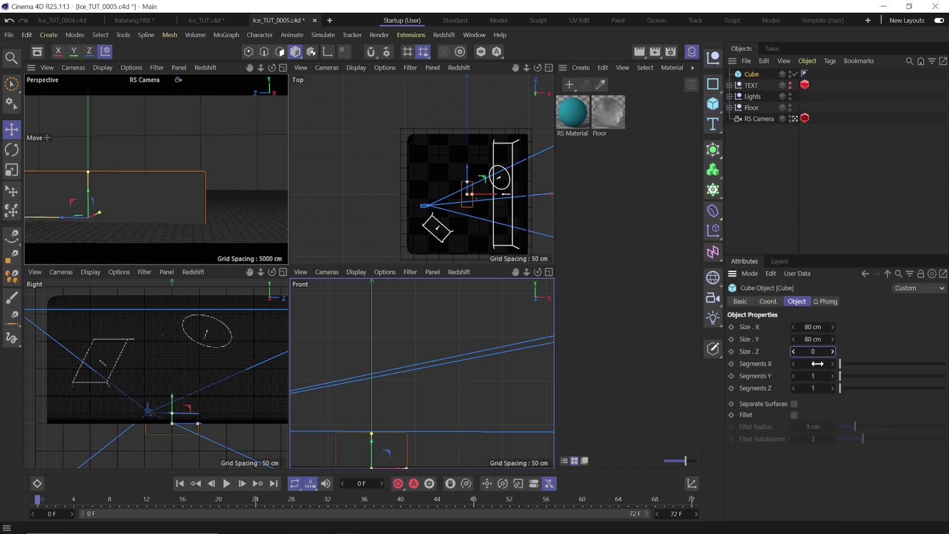
key(Return)
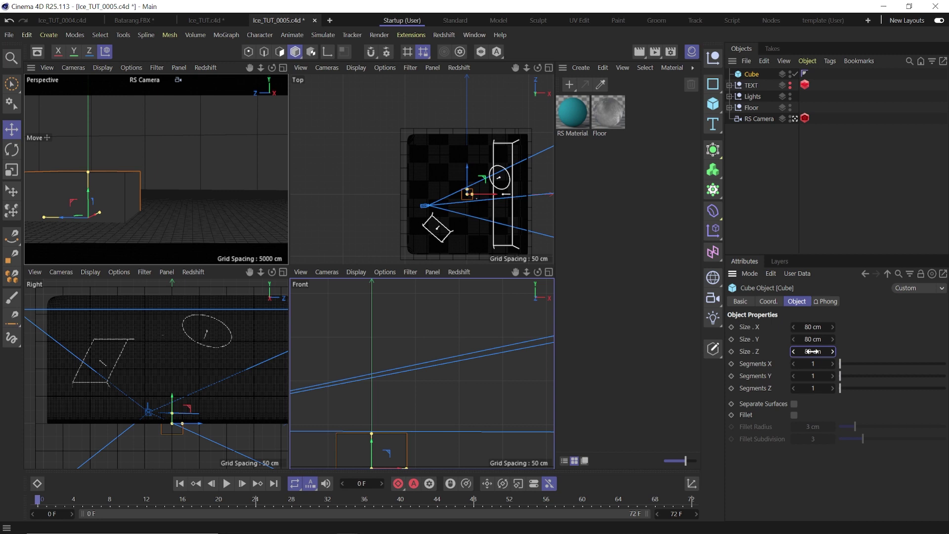
Step: Give the cube 50 segments per axis, then move it along Z and rotate it slightly
key(0)
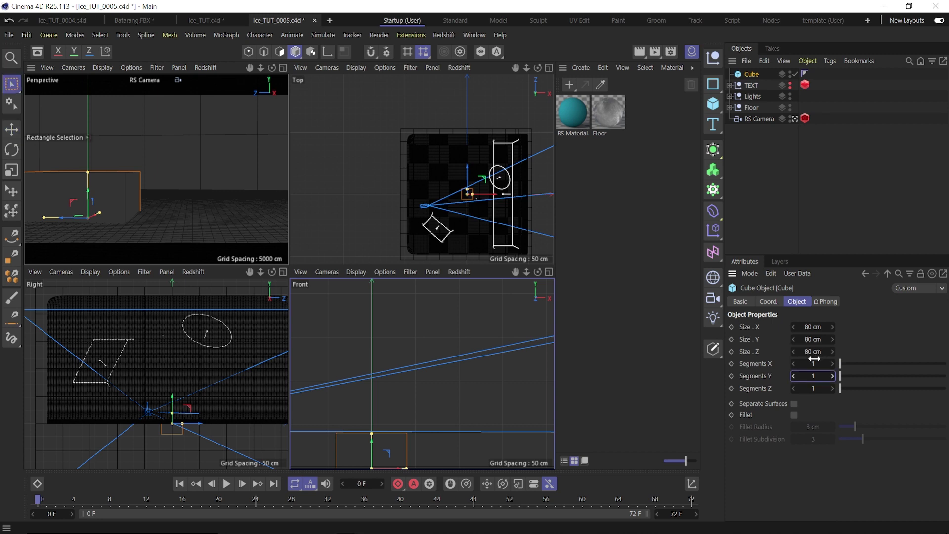
click(813, 362)
text(50)
key(Tab)
text(50)
key(Tab)
text(50)
key(Return)
drag(72, 202, 149, 176)
key(r)
key(e)
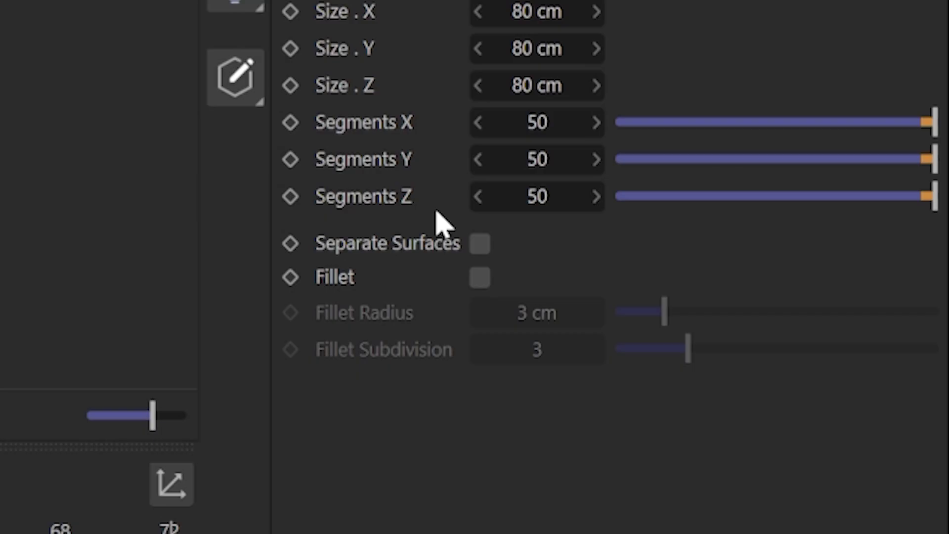
Step: Enable fillet on the cube with 5 fillet subdivisions
click(480, 277)
click(579, 350)
text(5)
key(Return)
click(581, 67)
Step: Create a new RS Material, apply it to the cube and open its shader graph
mouse_move(624, 125)
click(742, 118)
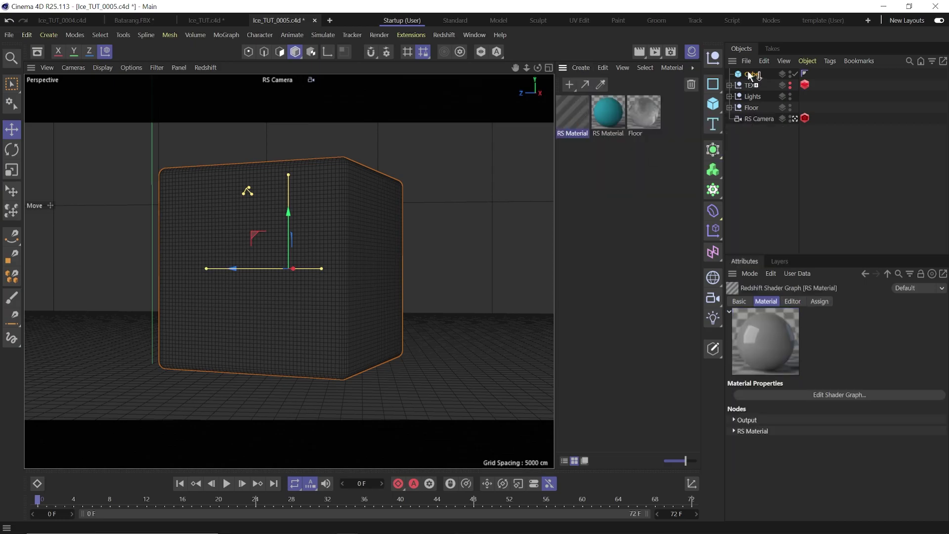
drag(752, 76, 752, 75)
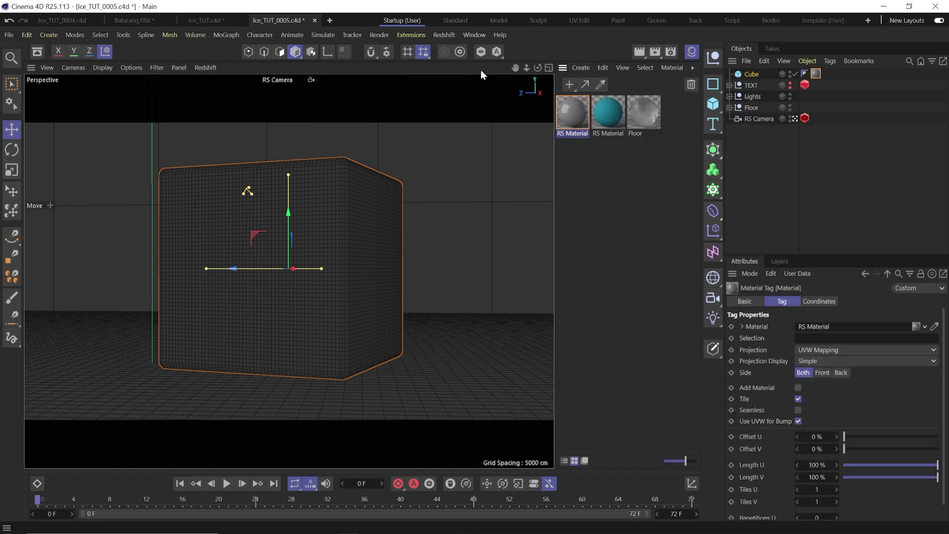
double_click(573, 114)
drag(326, 132, 334, 100)
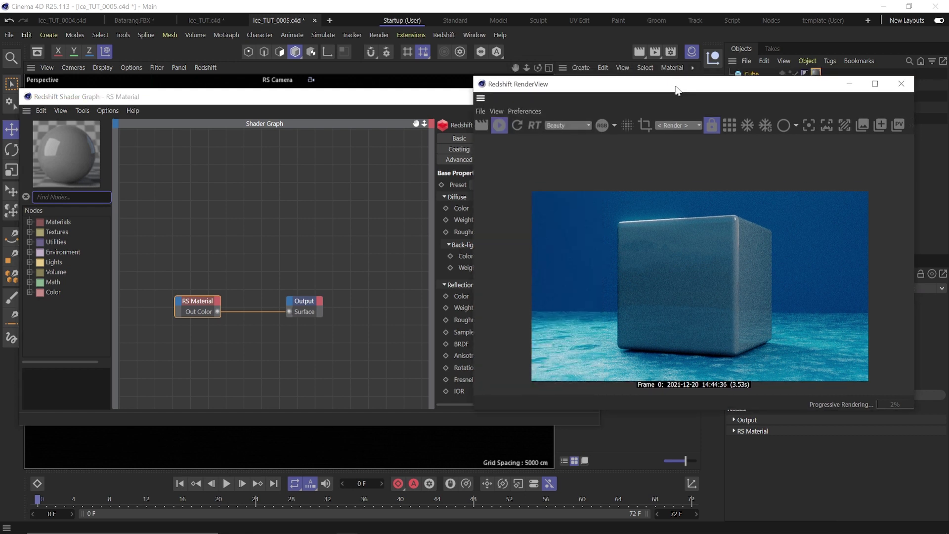
Step: Set the material to the Glass preset with an IOR of 1.2
click(509, 184)
click(505, 208)
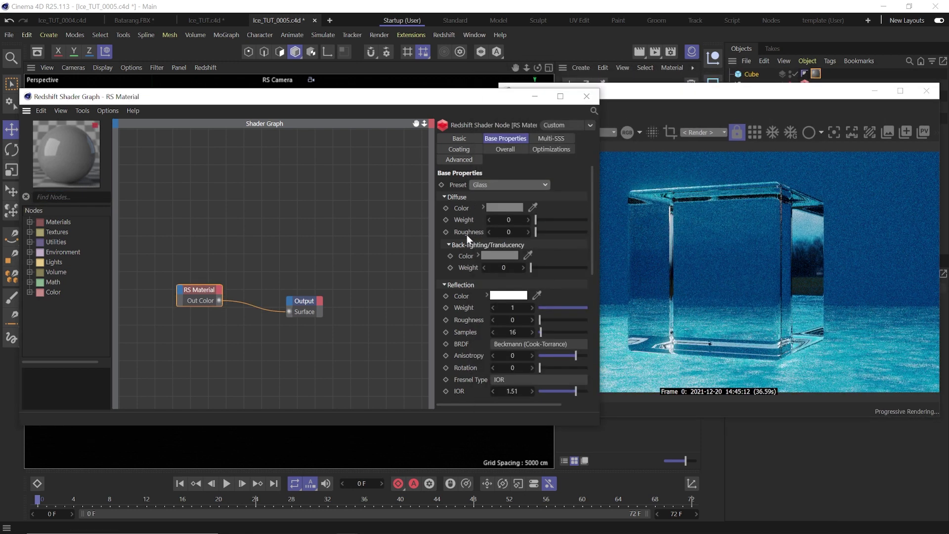
scroll(457, 312, down, 3)
click(515, 324)
text(1.2)
key(Return)
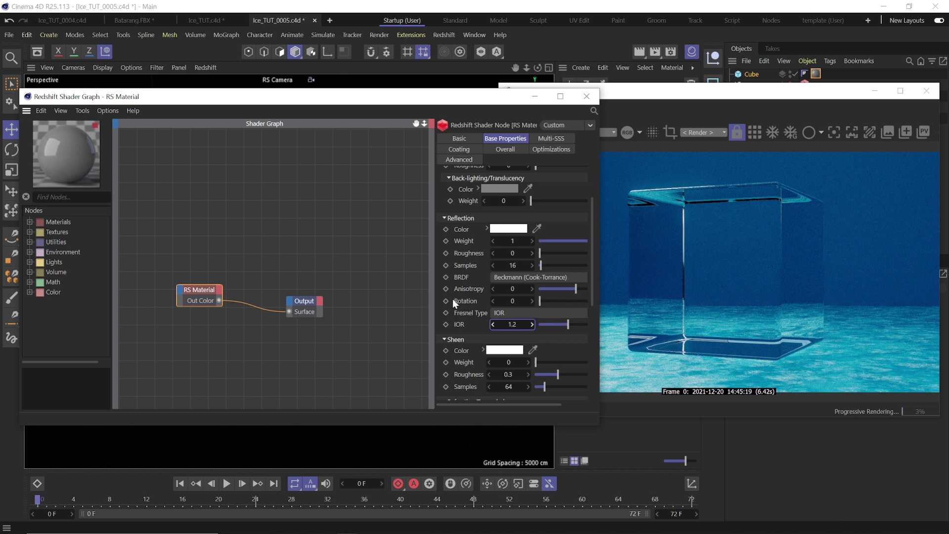
drag(198, 290, 221, 302)
Step: Add two RS Maxon Noise nodes and an RS Color Layer node, then arrange them in the graph
click(30, 232)
drag(73, 282, 114, 260)
ctrl+drag(162, 241, 150, 277)
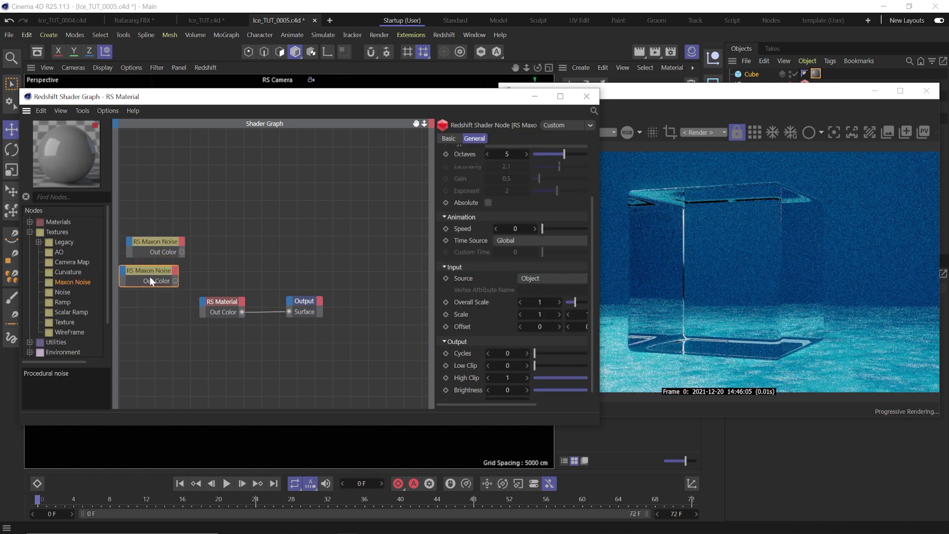
click(69, 197)
text(color laye)
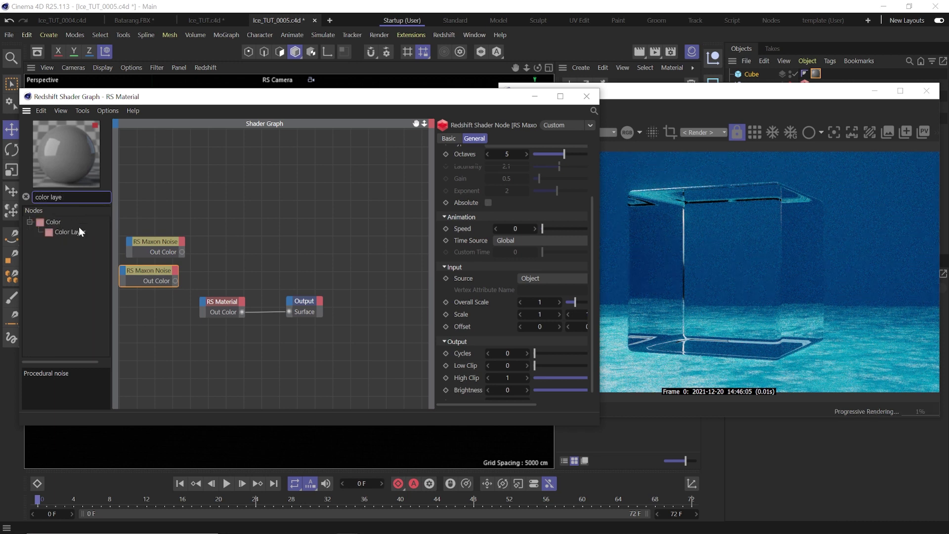
drag(76, 230, 227, 218)
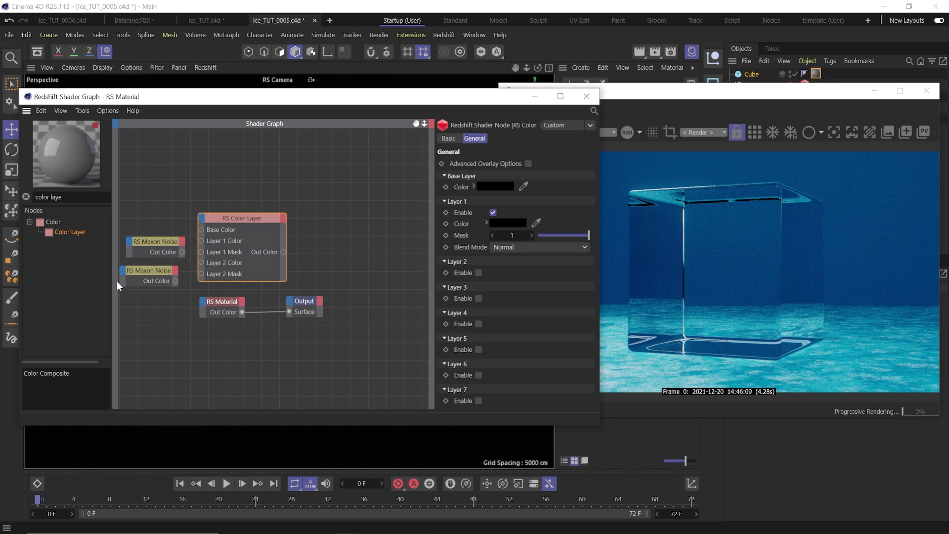
drag(142, 243, 136, 238)
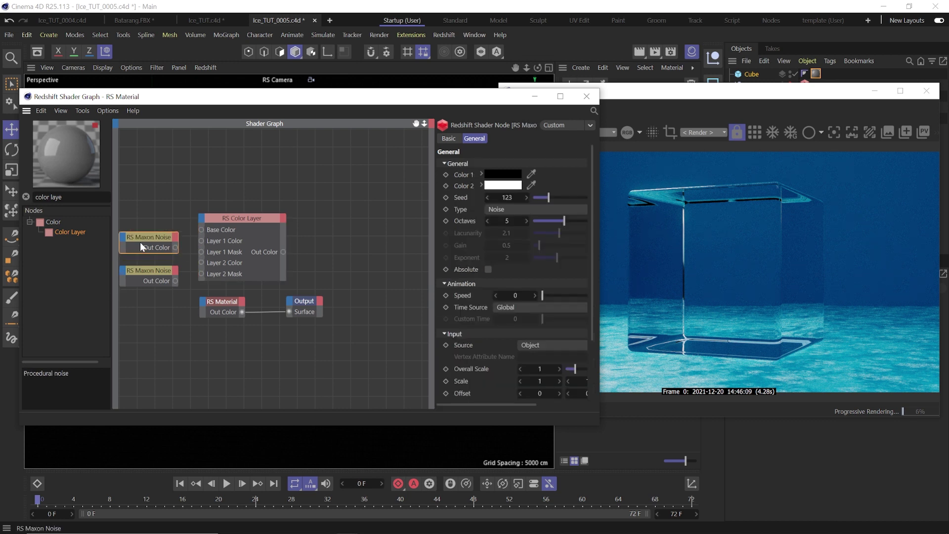
drag(250, 253, 293, 239)
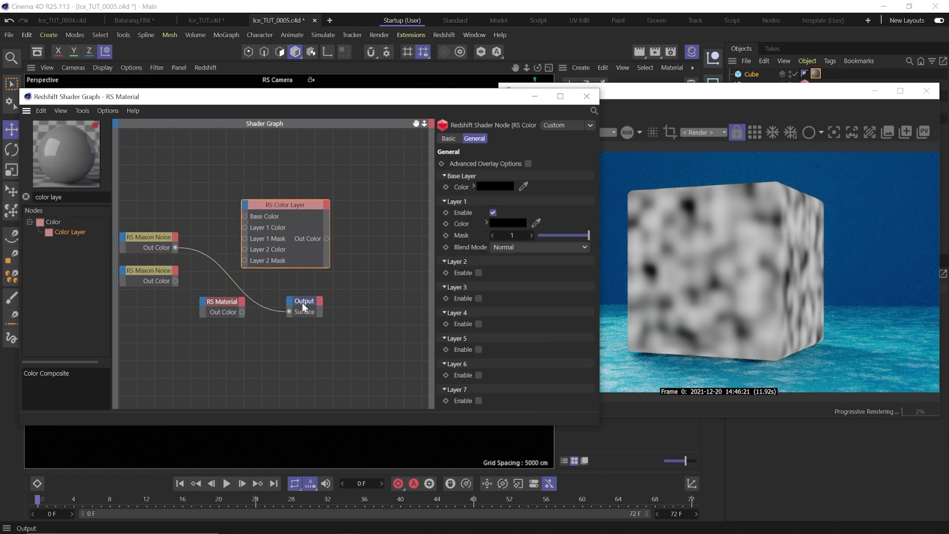
Step: Set the upper Maxon Noise to type FBM with World source
click(143, 244)
click(529, 211)
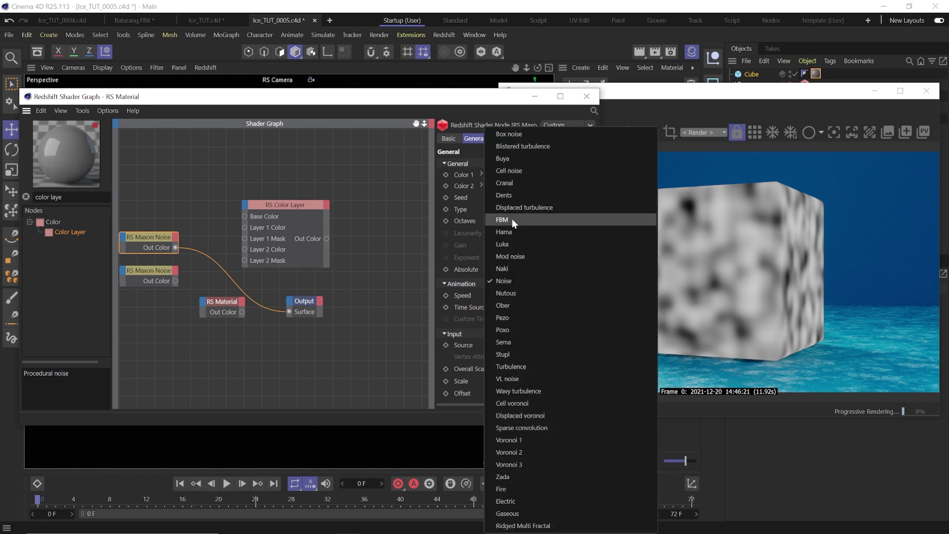
click(521, 218)
click(536, 345)
click(538, 381)
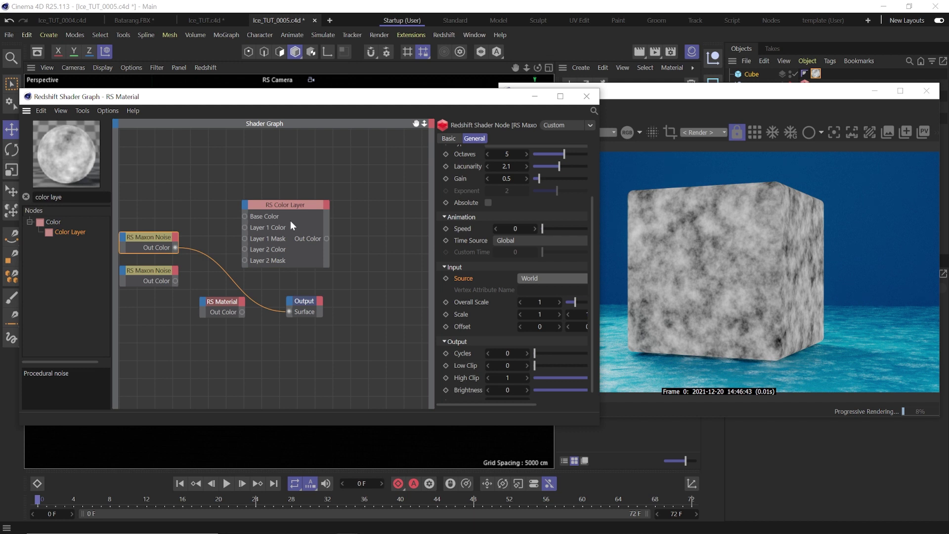
Step: Make the lower noise Luka, World, scale 2.4, low clip ~0.2; wire upper noise to Base Color
click(135, 272)
ctrl+shift+click(152, 278)
scroll(482, 204, up, 3)
click(519, 209)
click(494, 244)
click(531, 345)
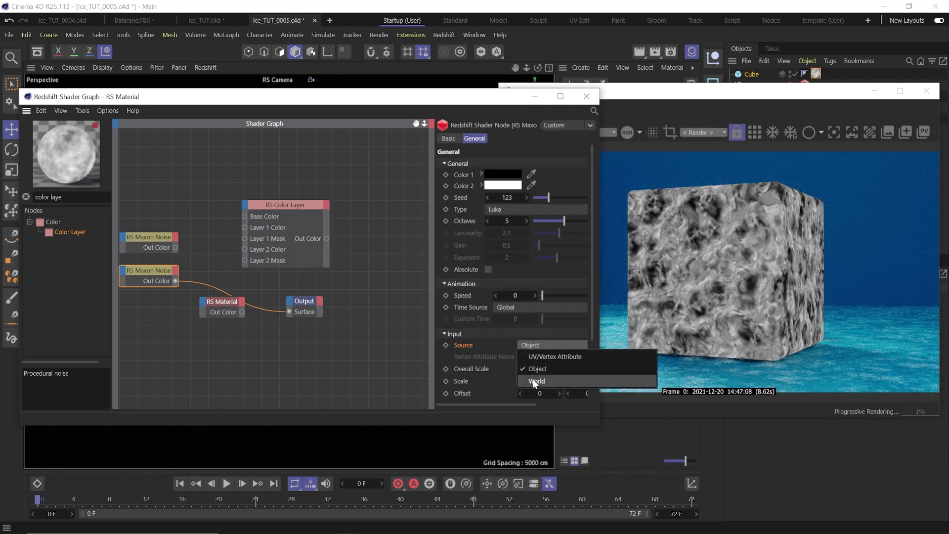
click(536, 381)
scroll(543, 302, down, 3)
double_click(543, 302)
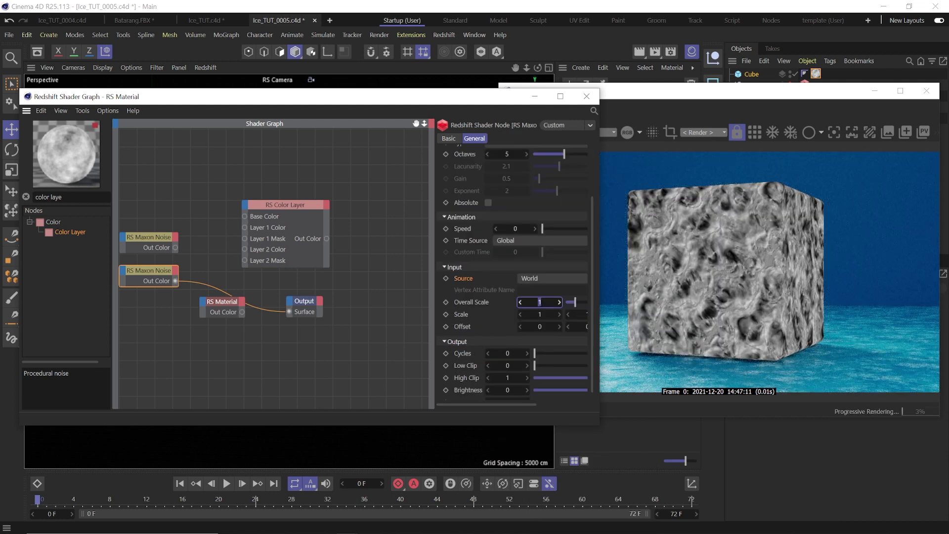
key(Return)
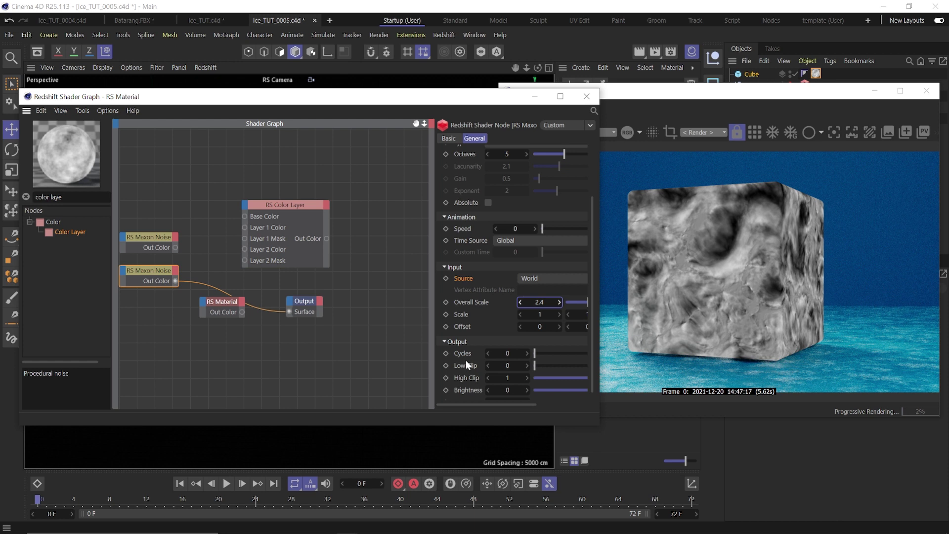
drag(534, 365, 560, 365)
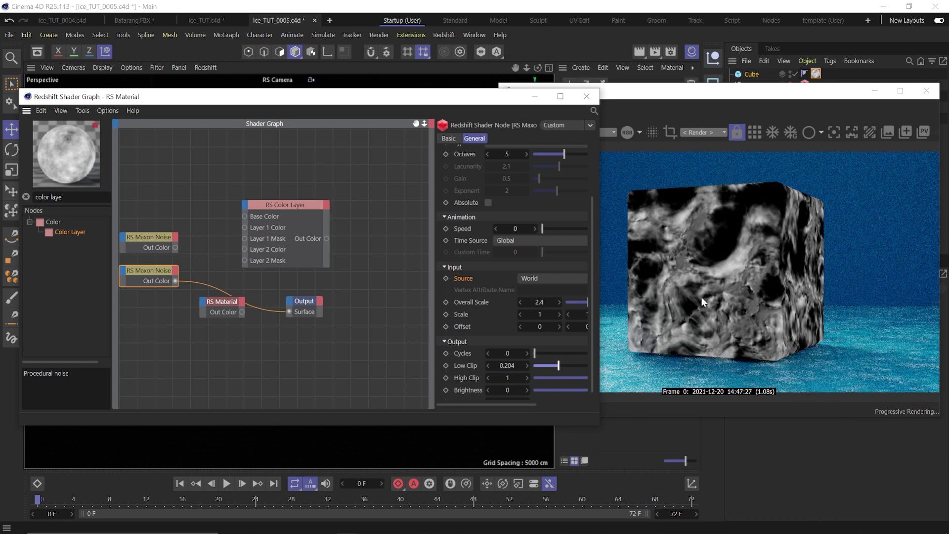
drag(234, 314, 218, 330)
drag(175, 247, 245, 218)
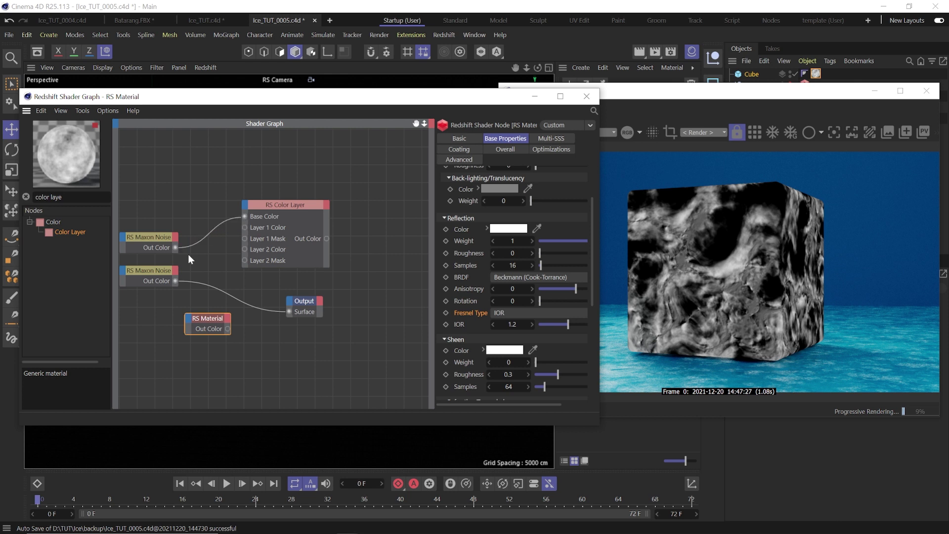
Step: Feed the lower noise into Layer 1, set Add blend with 0.8 mask, and wire the result to the RS Material
drag(175, 280, 244, 227)
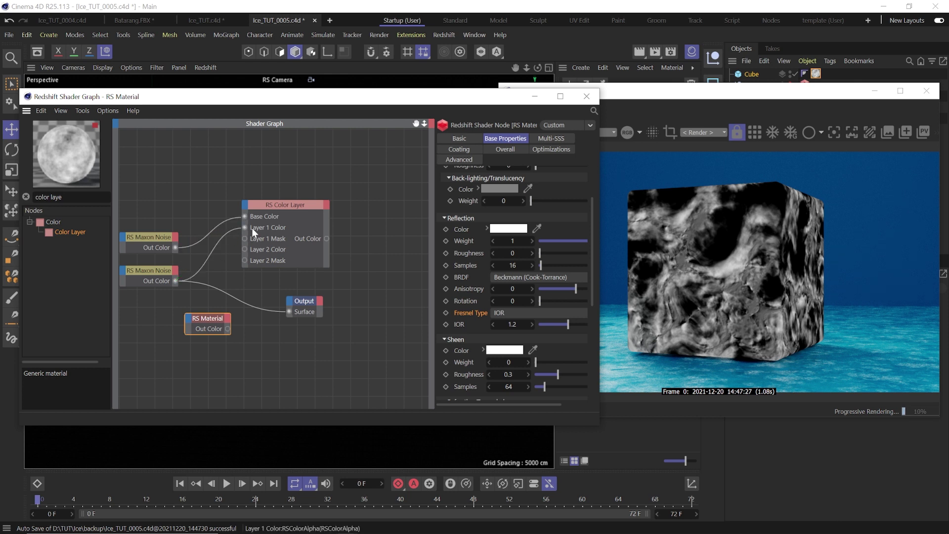
click(282, 206)
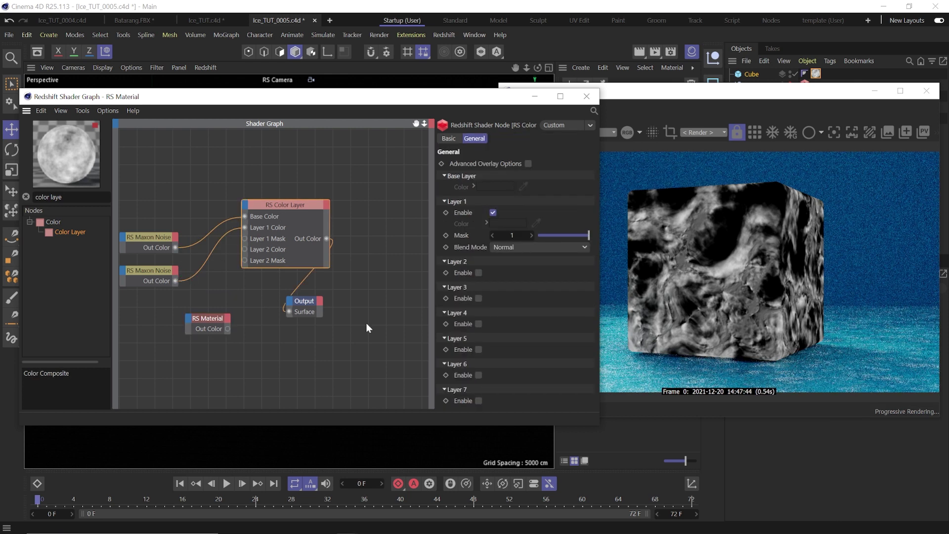
drag(282, 233, 265, 238)
click(511, 248)
click(511, 283)
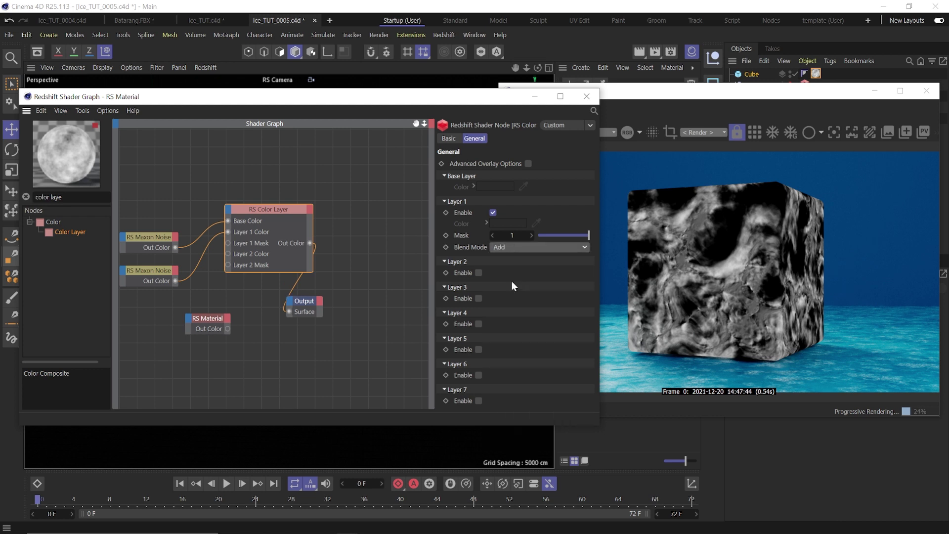
drag(589, 235, 579, 236)
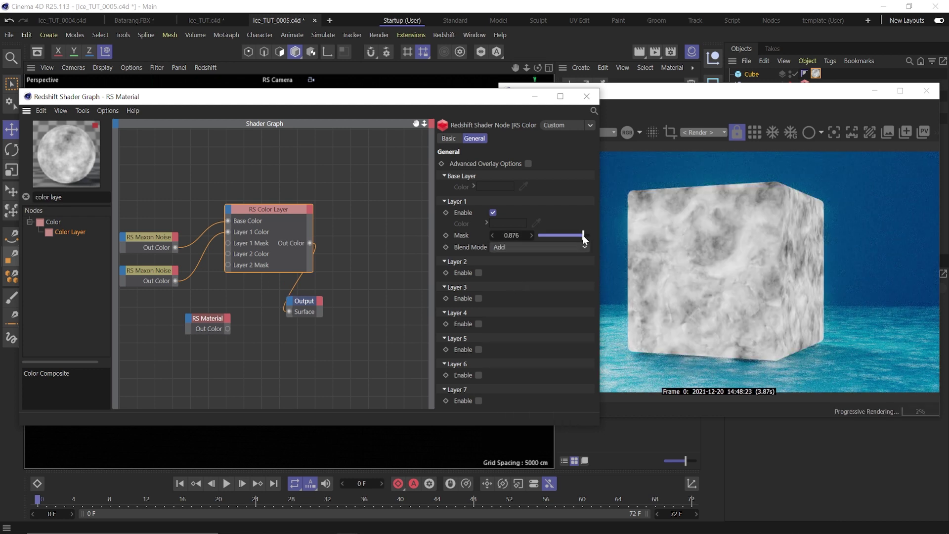
text(0.8)
key(Return)
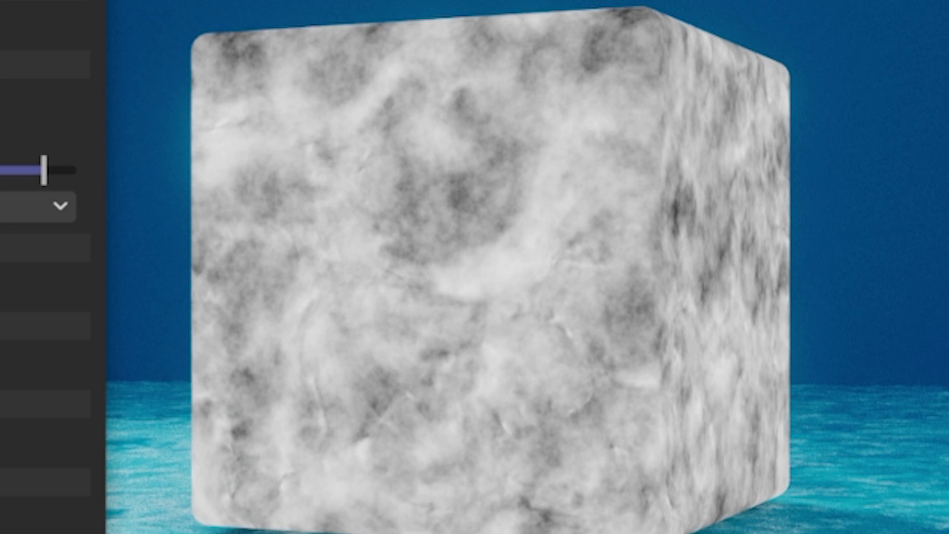
drag(311, 243, 188, 317)
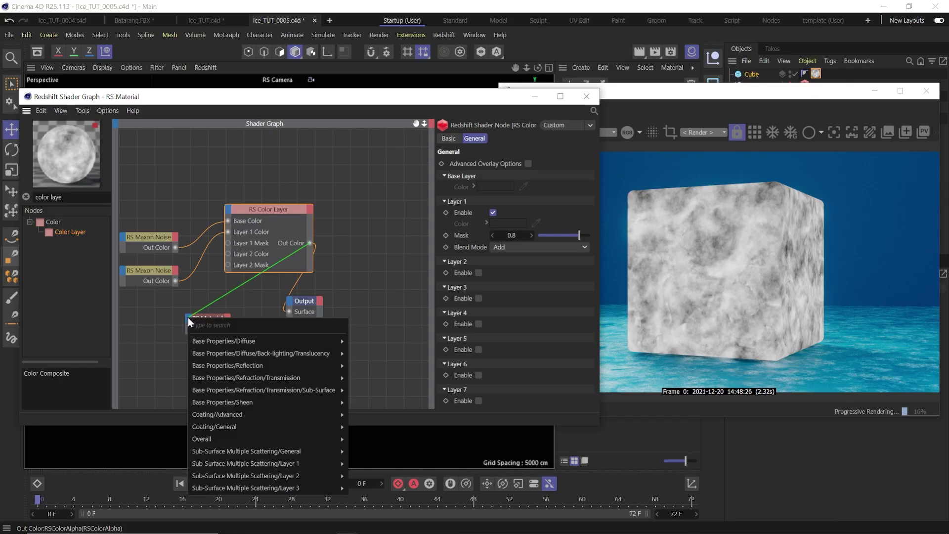
Step: Connect the layered noise to Refl Roughness, then shift the Output right and the noise nodes left
mouse_move(340, 370)
click(370, 390)
click(233, 319)
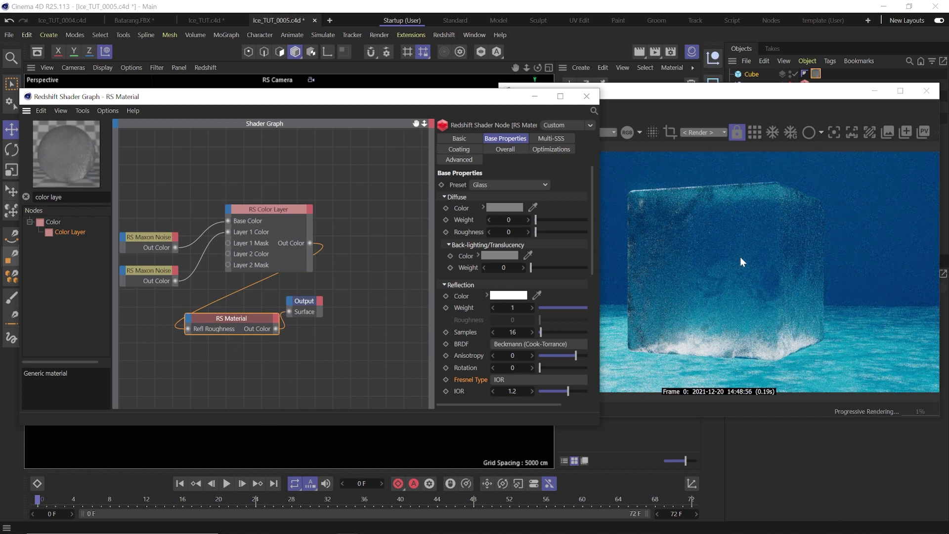
drag(318, 303, 341, 306)
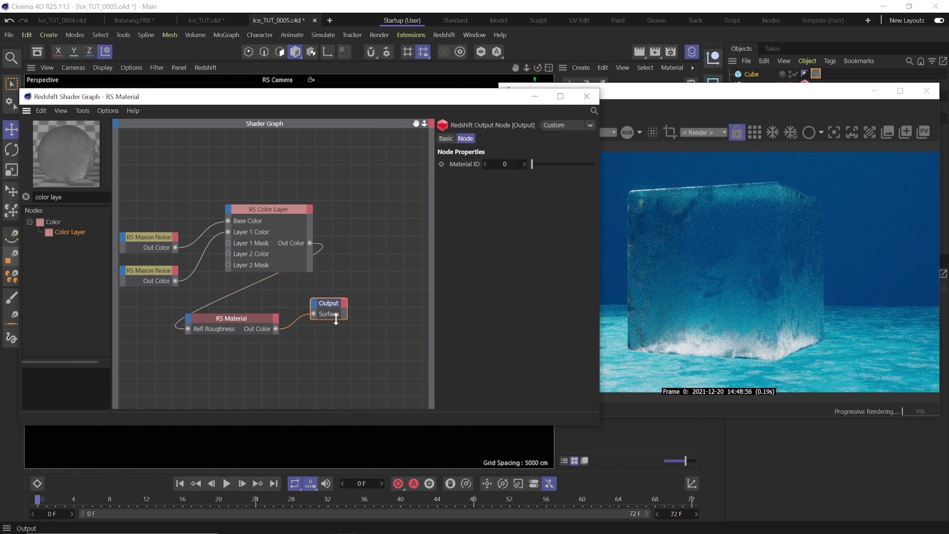
drag(203, 244, 122, 292)
drag(267, 257, 119, 280)
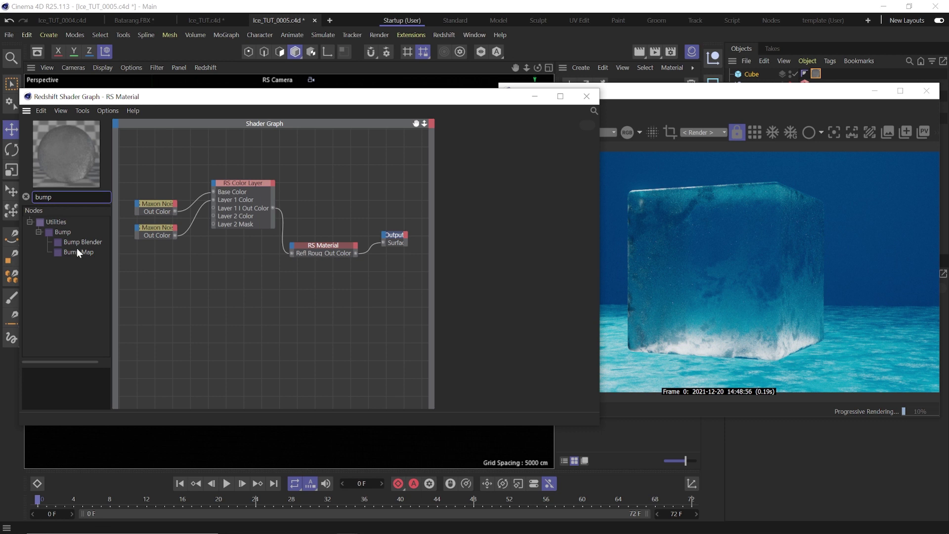
Step: Add an RS Bump Map and a Maxon Noise node set to Wavy turbulence
drag(70, 231, 242, 292)
double_click(50, 197)
text(noi)
drag(70, 233, 159, 284)
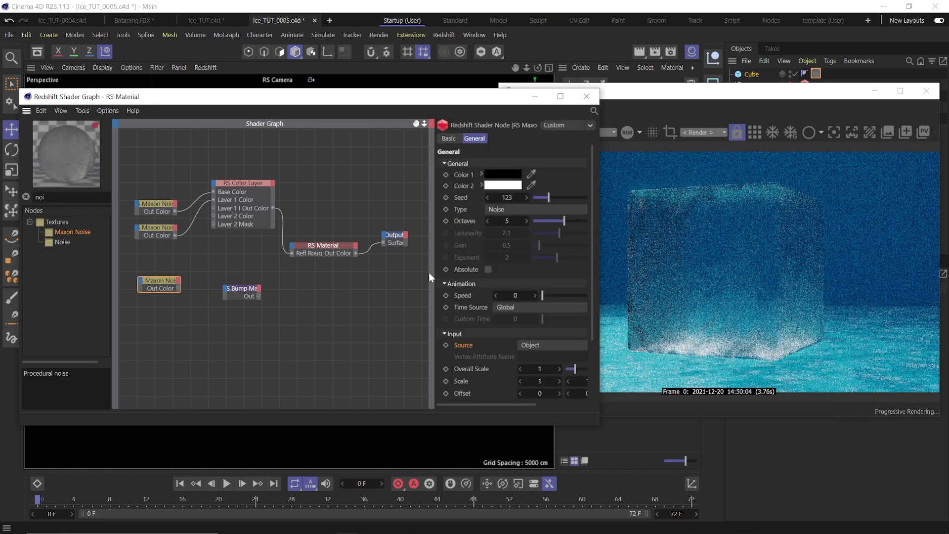
click(533, 207)
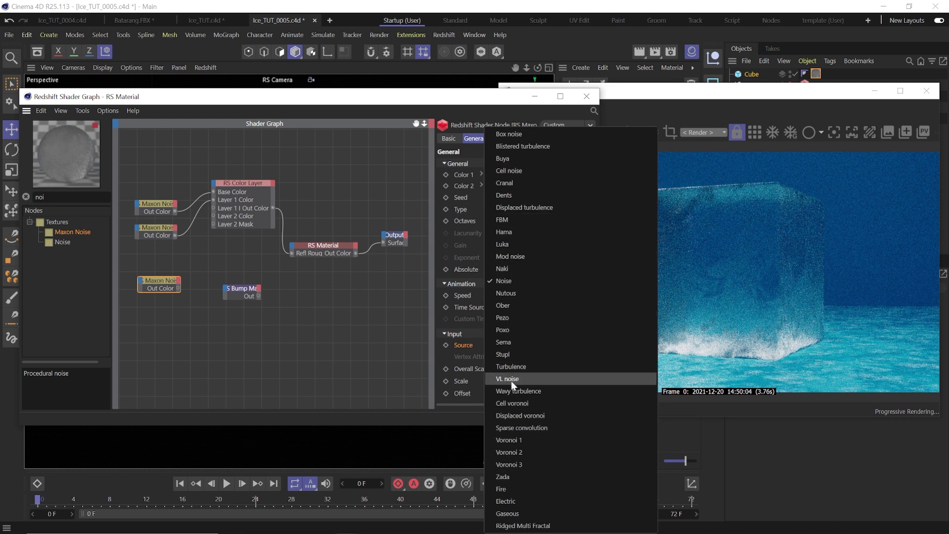
click(519, 395)
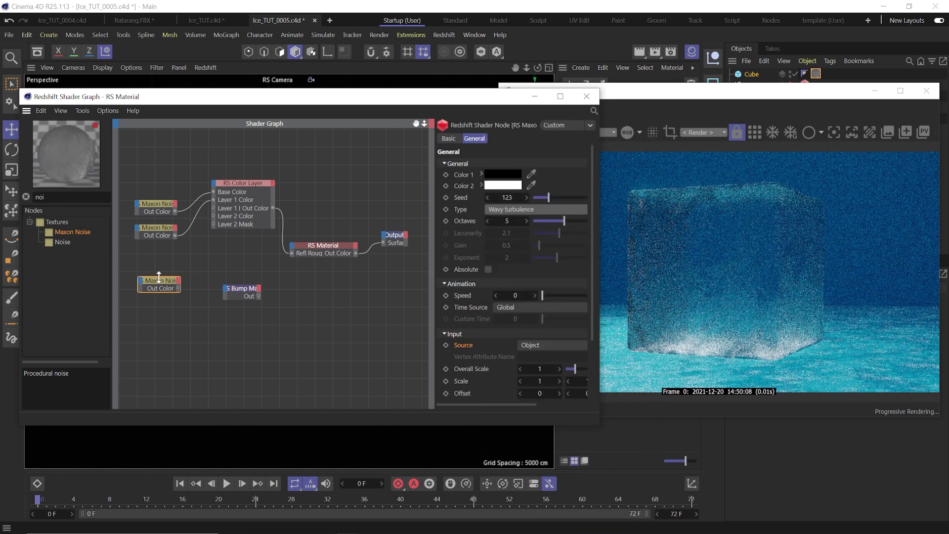
Step: Wire the noise into the Bump Map input and the Bump Map into the RS Material's Bump Input
drag(293, 253, 178, 288)
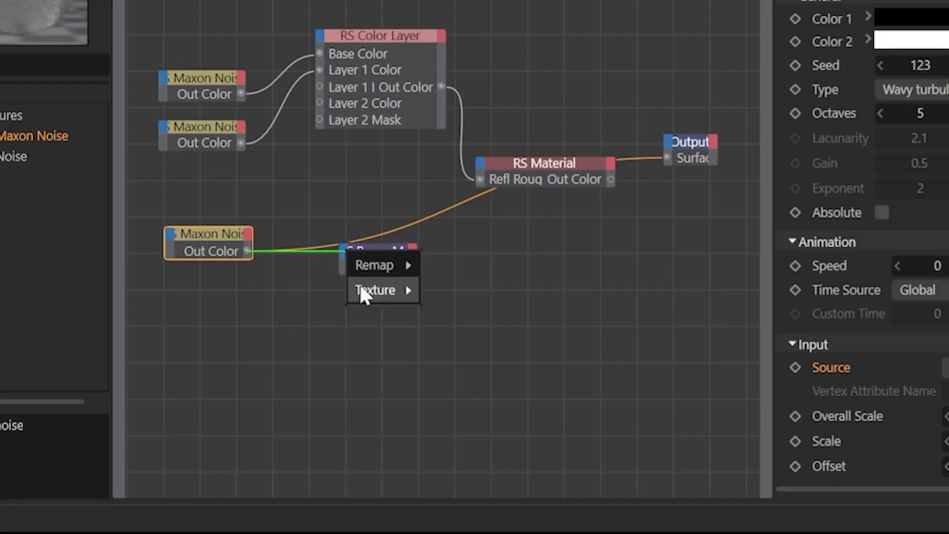
mouse_move(360, 283)
click(435, 292)
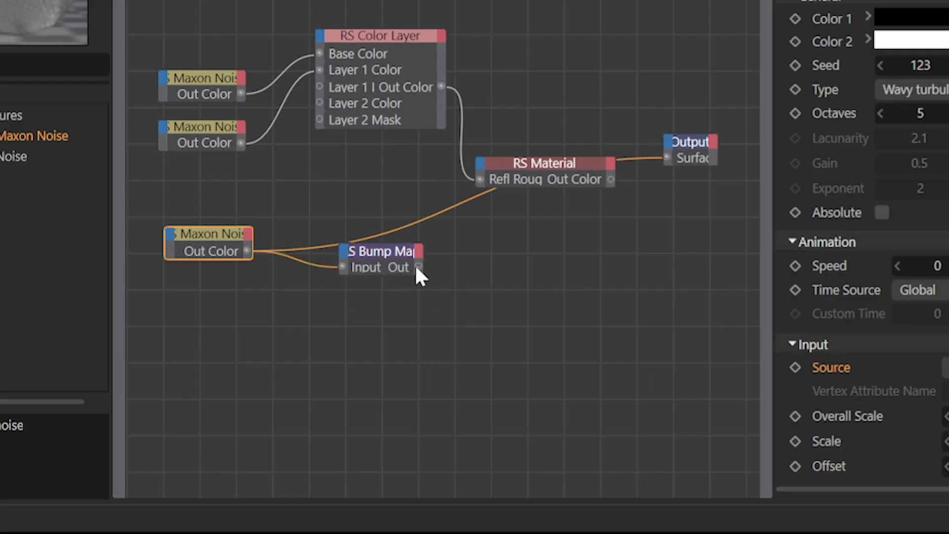
drag(418, 267, 482, 168)
mouse_move(588, 409)
click(840, 480)
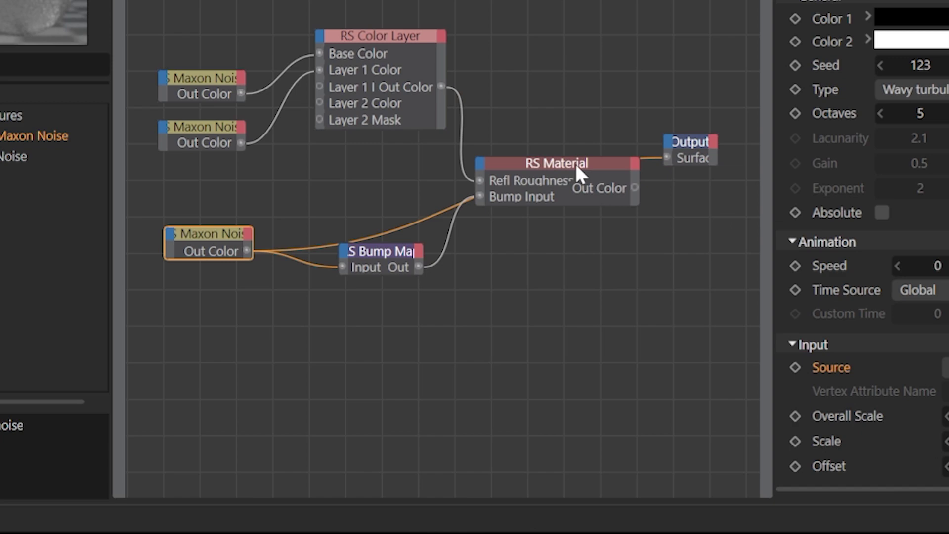
click(574, 163)
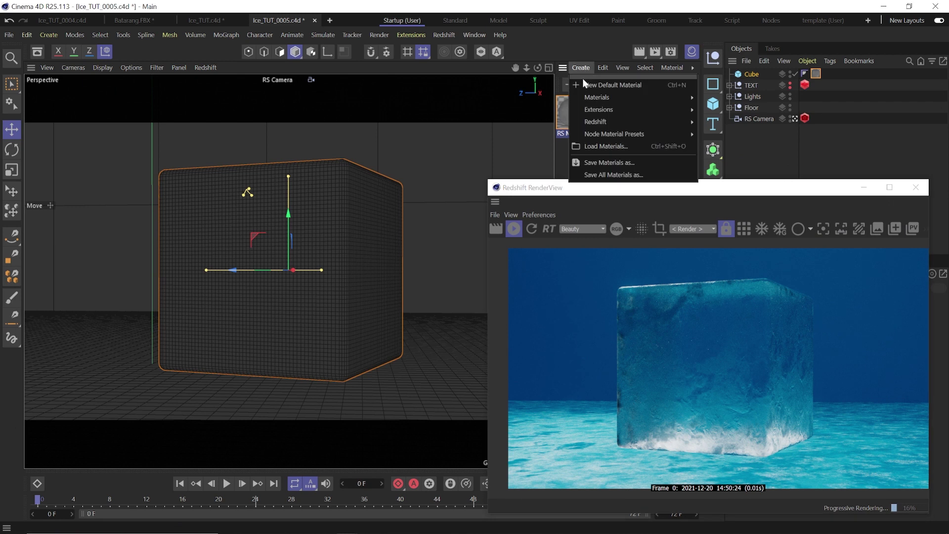
Step: Make RS Material.2 with white diffuse, diffuse roughness 1 and reflection roughness 0.8, then close its graph
mouse_move(698, 120)
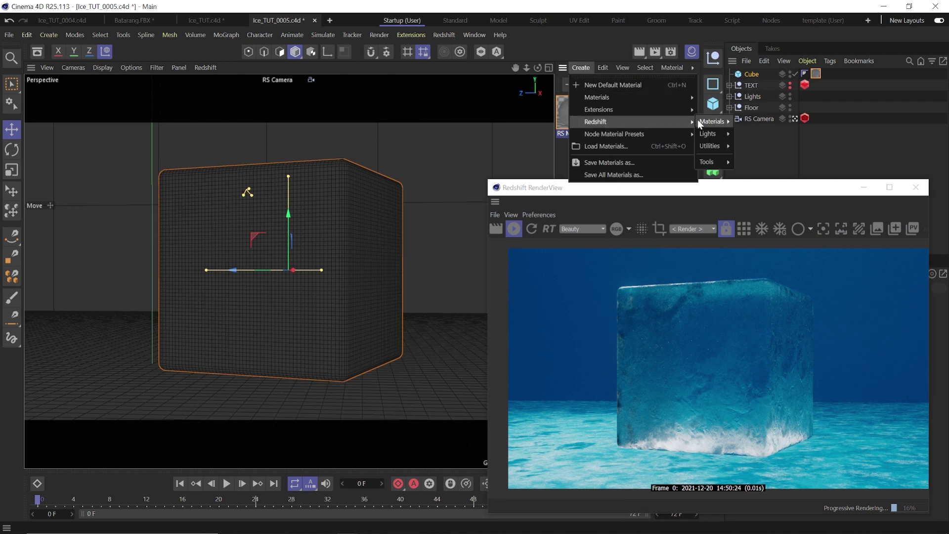
click(752, 119)
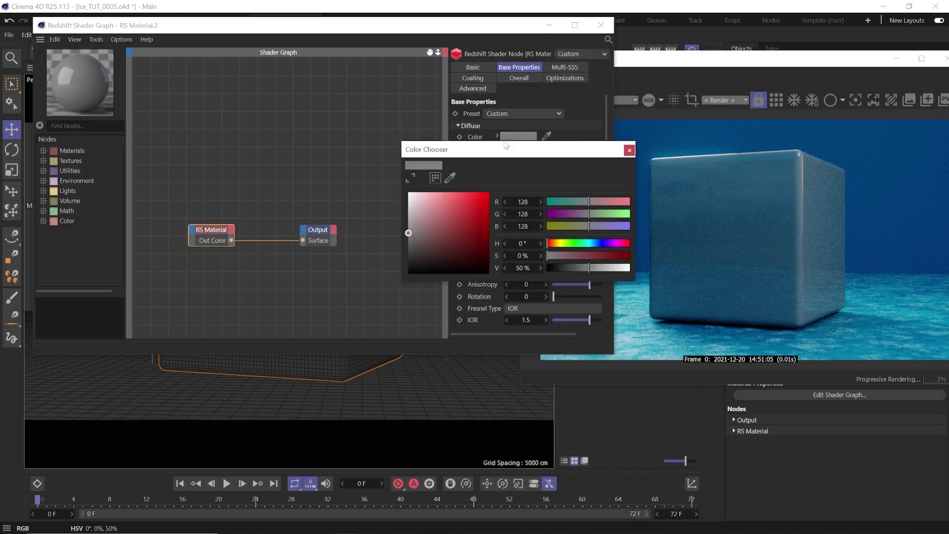
drag(408, 233, 408, 193)
click(467, 144)
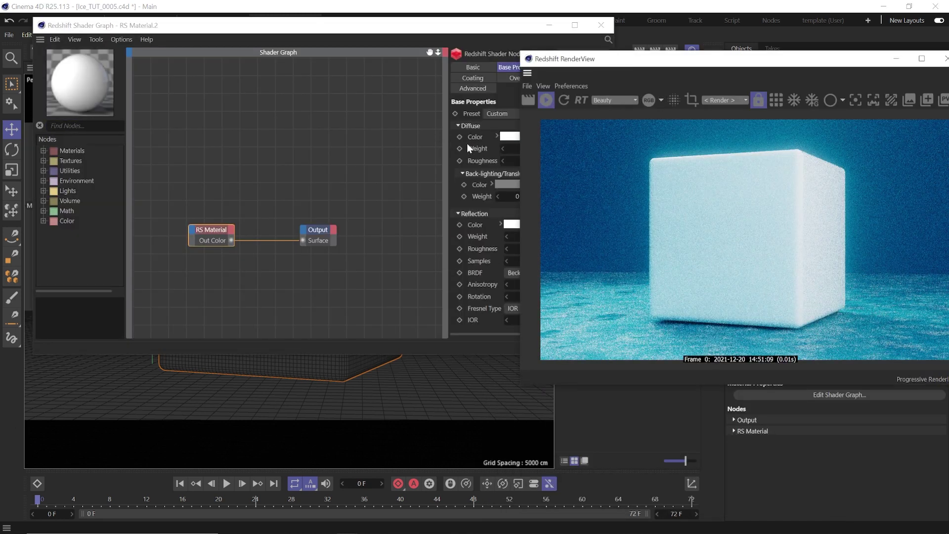
drag(533, 161, 550, 162)
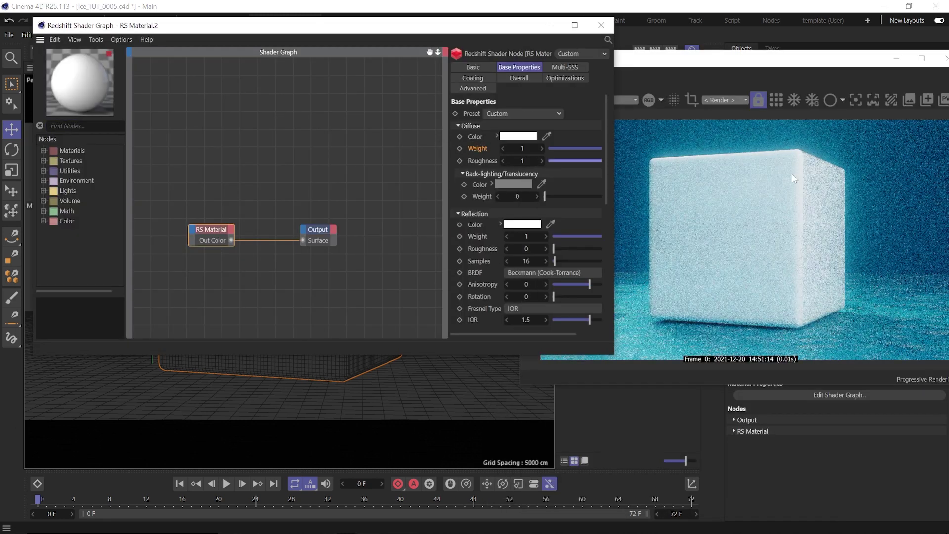
drag(532, 249, 624, 252)
double_click(526, 249)
text(0.8)
key(Return)
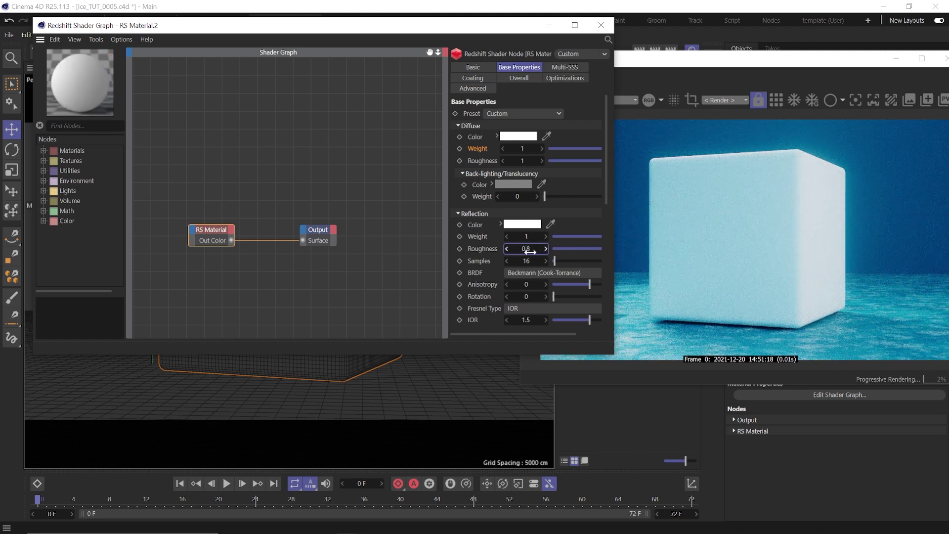
click(602, 25)
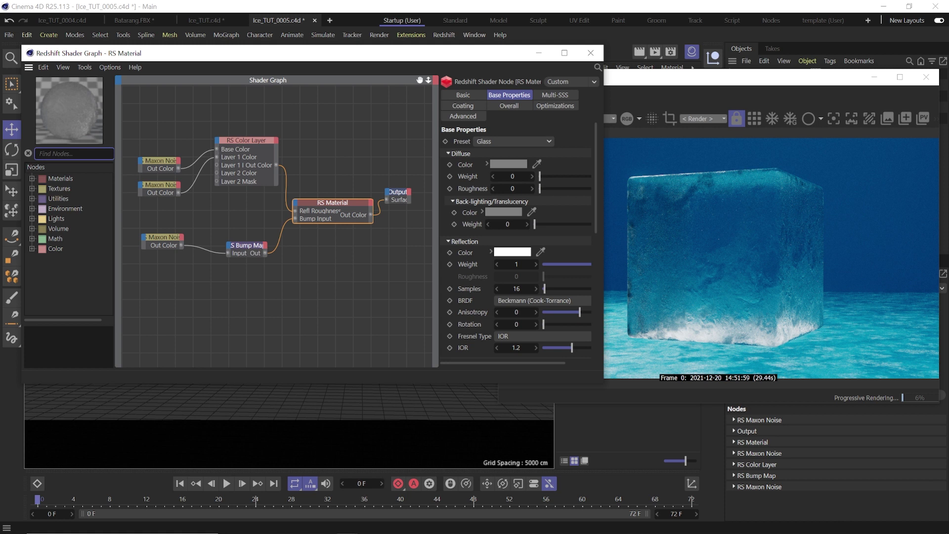
Step: Add RS Material Blender and RS Reference nodes, and wire the ice material into the blender
click(32, 178)
drag(77, 238, 366, 144)
text(refe)
drag(61, 187, 296, 115)
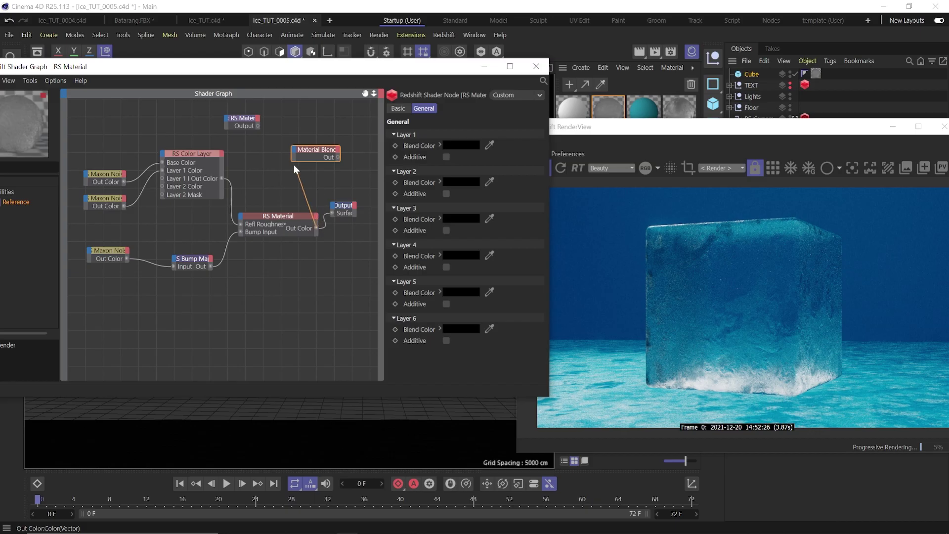
drag(295, 224, 299, 154)
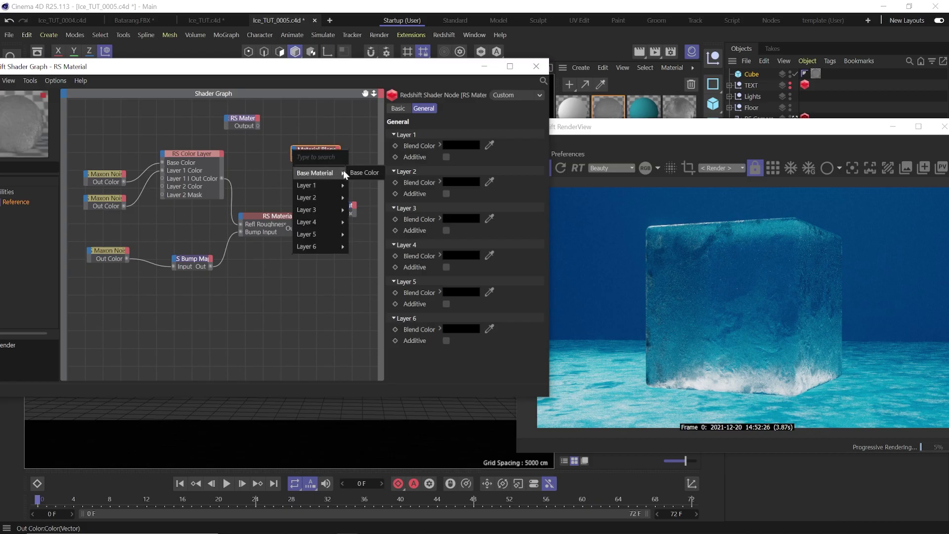
Step: Blend the ice material (base) with the RS Material.2 reference (layer 1) into Output Surface, then select both noises and the colour layer
click(360, 170)
drag(255, 126, 295, 150)
mouse_move(324, 180)
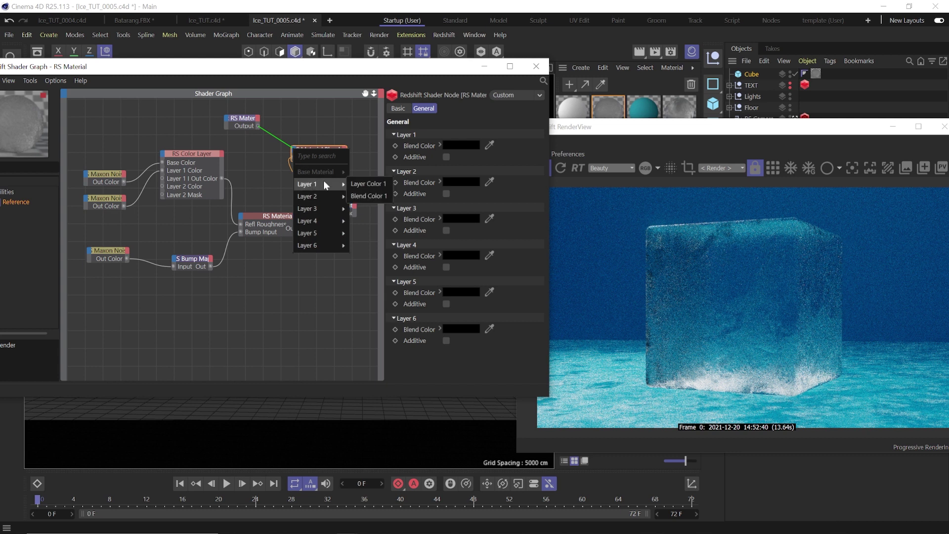
click(355, 182)
drag(351, 161, 332, 213)
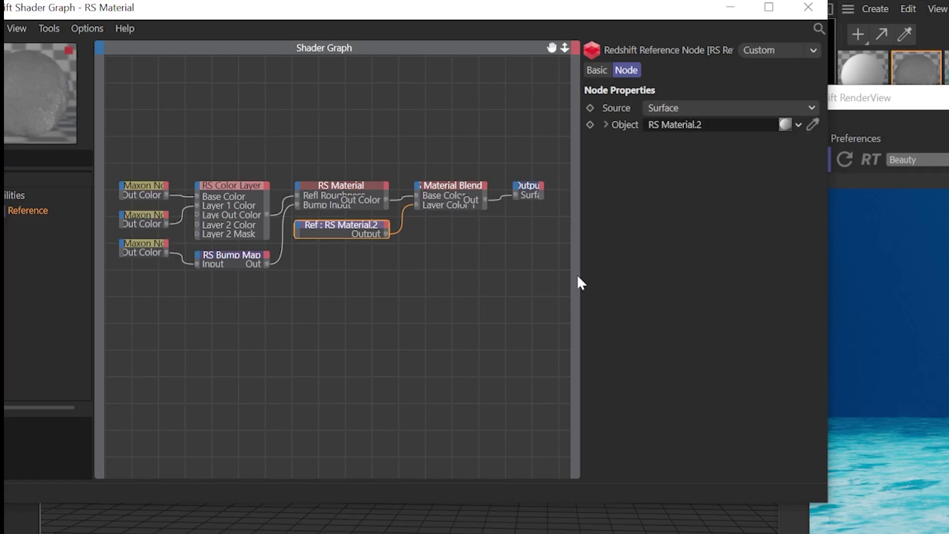
drag(83, 154, 139, 201)
drag(211, 213, 230, 311)
Step: Set the top copied noise to Overall Scale 0.5 and Low Clip 0.25
click(133, 304)
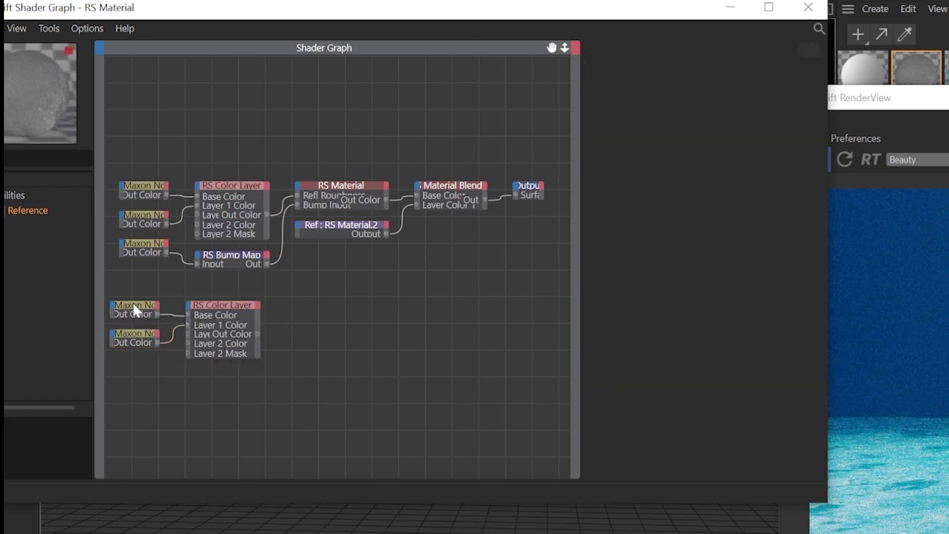
click(738, 416)
text(.5)
key(Return)
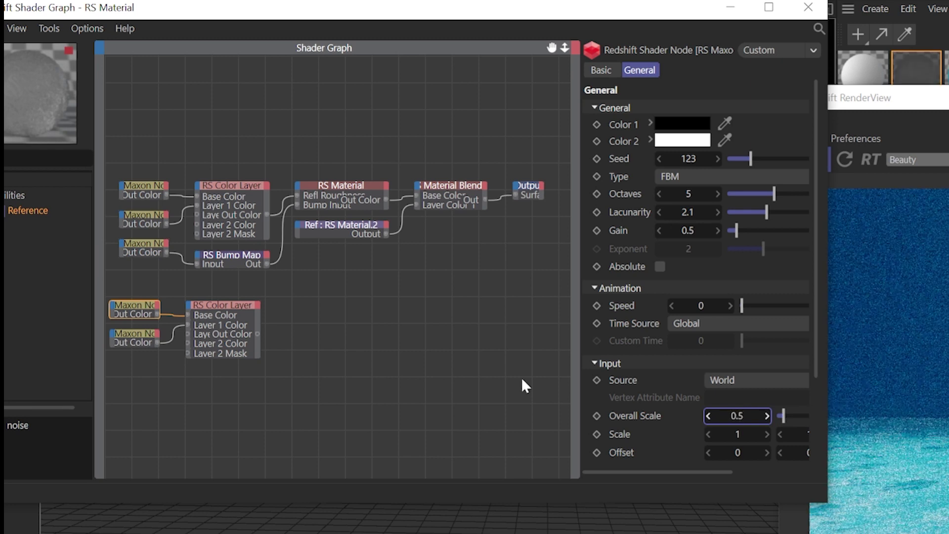
scroll(625, 419, down, 3)
click(689, 399)
text(.25)
key(Return)
Step: Set the second copied noise to Overall Scale 1 and Low Clip 0.45
click(133, 307)
click(135, 340)
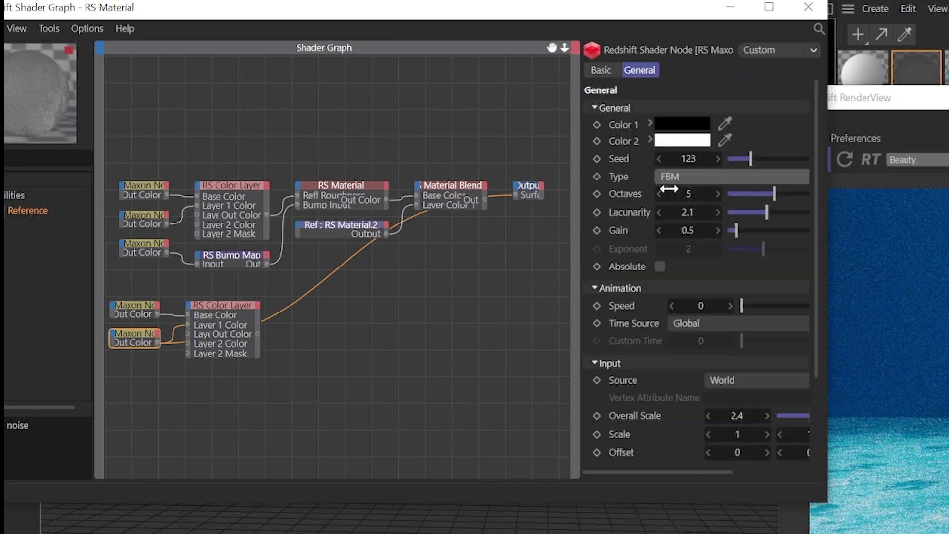
scroll(637, 378, down, 3)
click(735, 317)
text(1)
key(Return)
click(693, 411)
text(0.45)
key(Return)
click(225, 305)
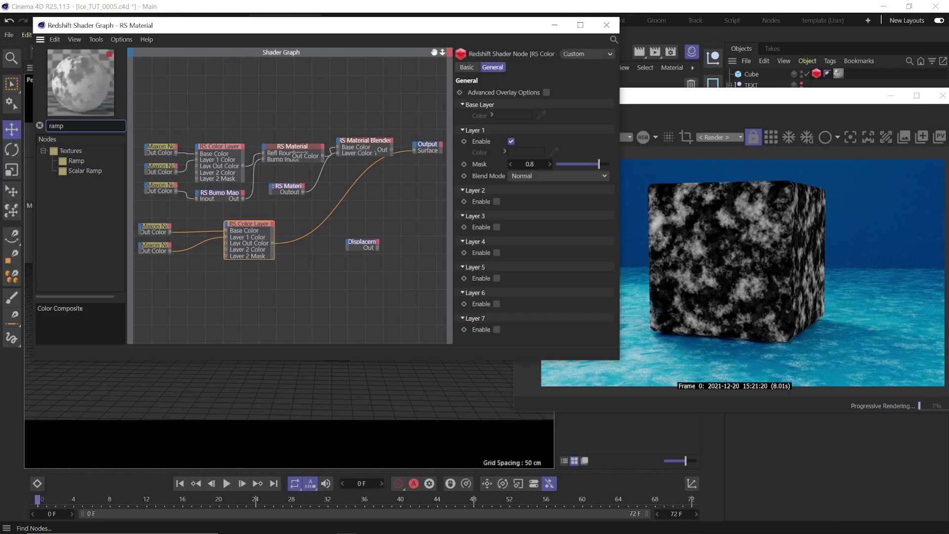
Step: Insert an RS Ramp between the frost mask layer and Blend Color 1, pushing its black and white points to the end
drag(76, 160, 320, 211)
drag(274, 243, 417, 185)
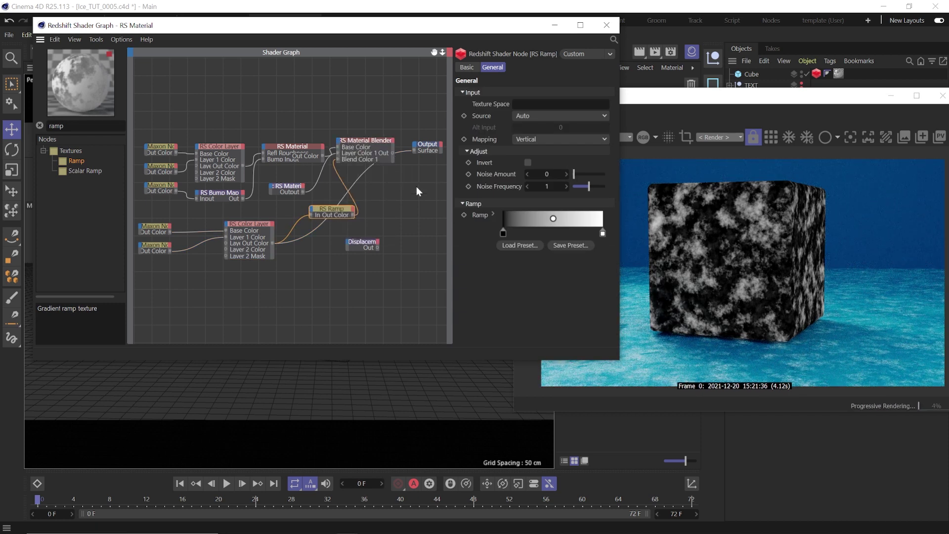
click(376, 141)
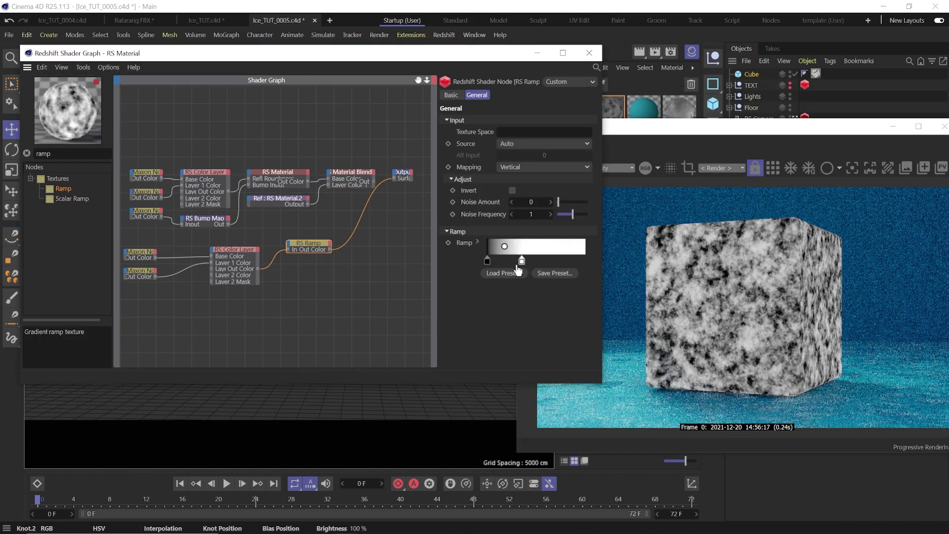
drag(521, 262, 601, 259)
drag(487, 260, 595, 261)
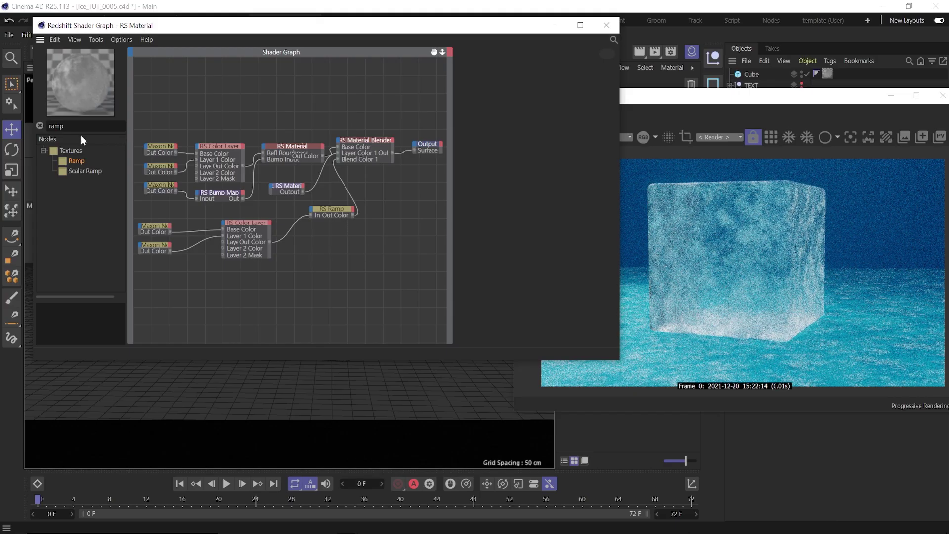
Step: Add an RS Displacement node to the ice material, driven by the color layer
double_click(79, 126)
text(di)
drag(78, 172, 339, 250)
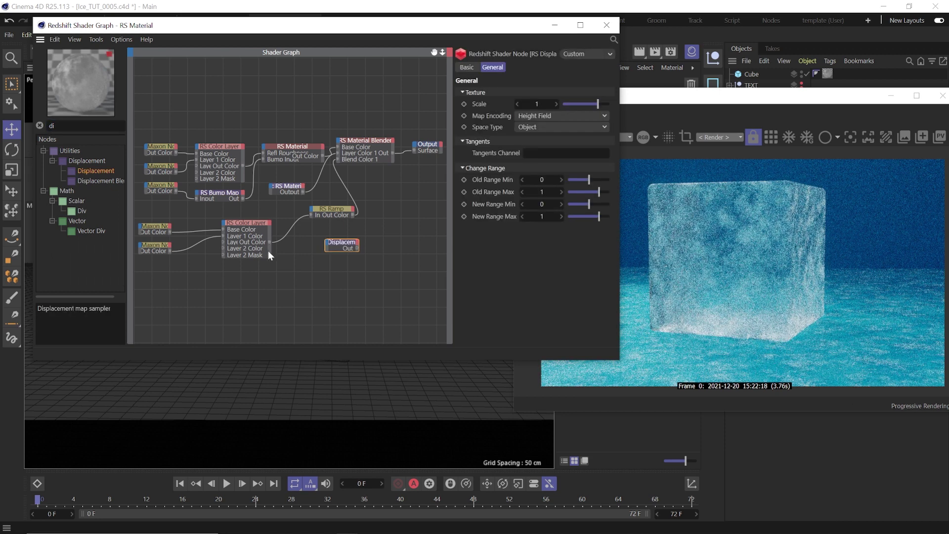
drag(271, 242, 447, 167)
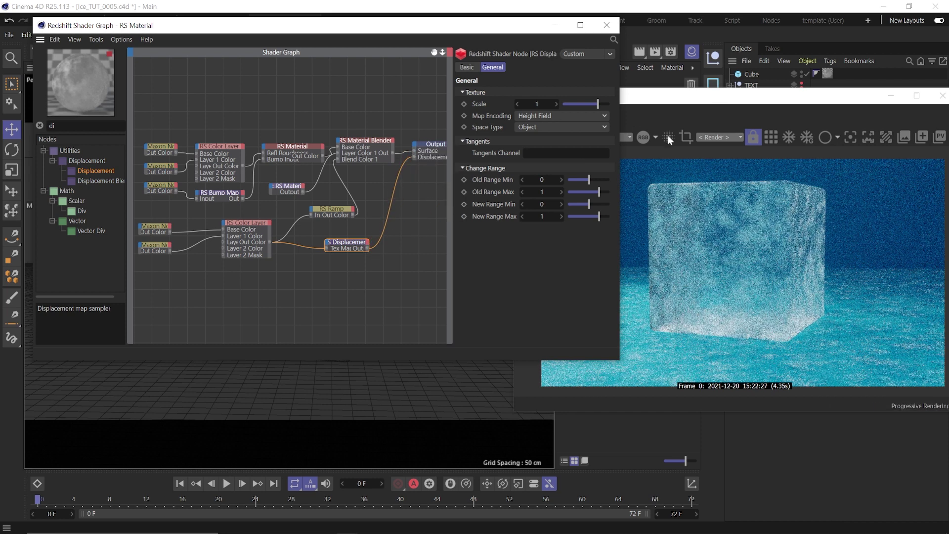
click(609, 29)
drag(700, 99, 273, 102)
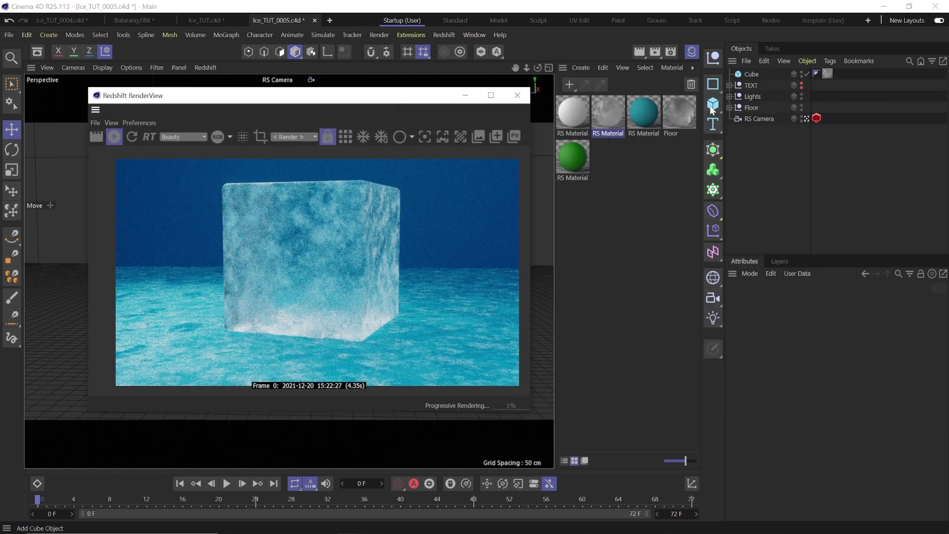
Step: Add a Redshift Object tag to the Cube and enable tessellation
click(754, 73)
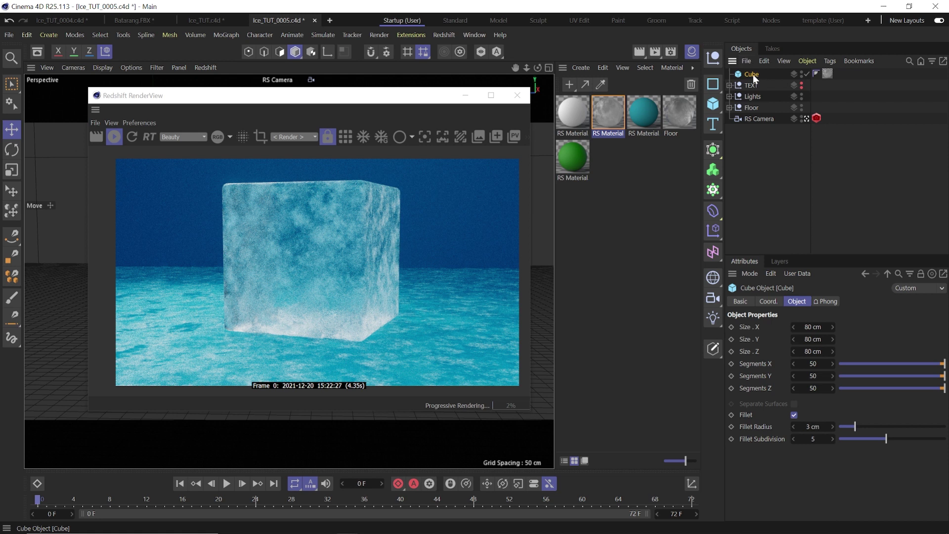
right_click(752, 75)
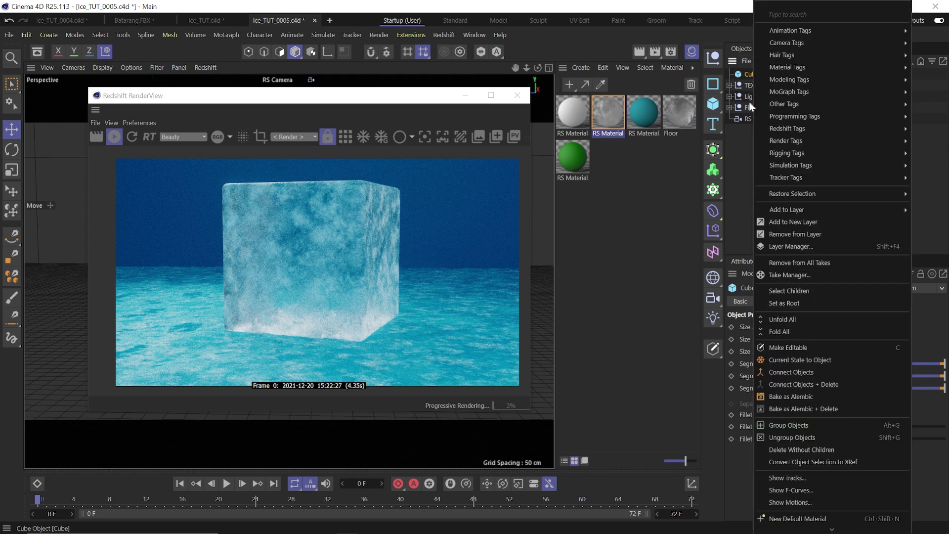
mouse_move(764, 128)
click(732, 141)
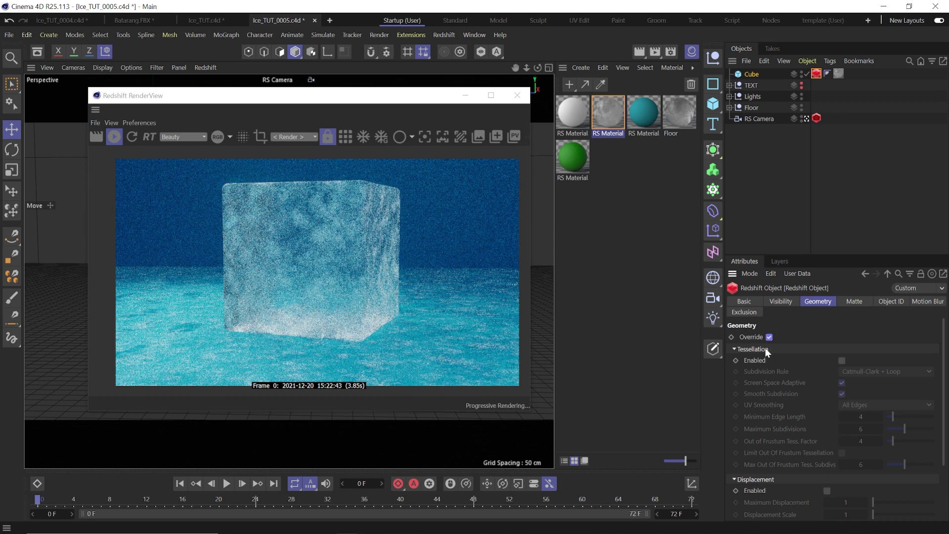
click(842, 361)
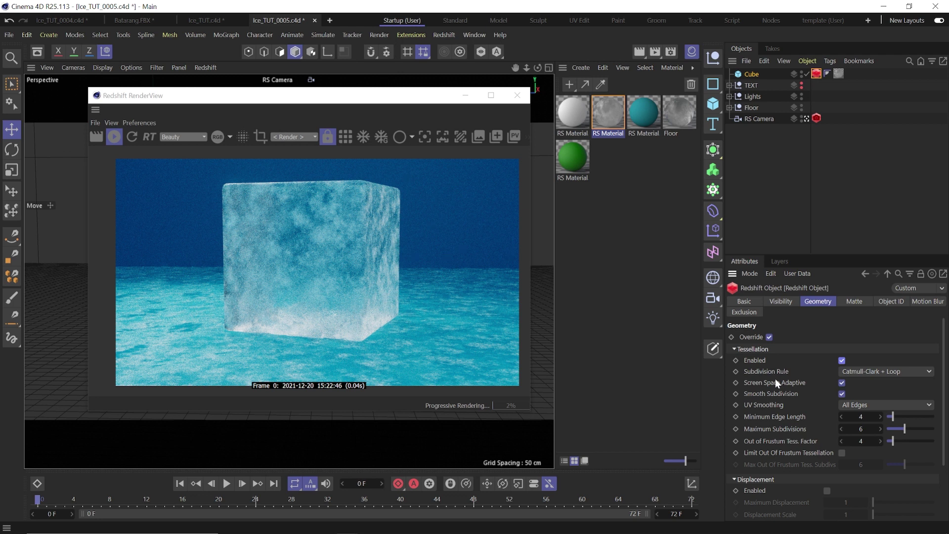
Step: Enable displacement on the tag with Maximum Displacement 3 and Displacement Scale 5
drag(318, 97, 476, 126)
scroll(779, 375, down, 3)
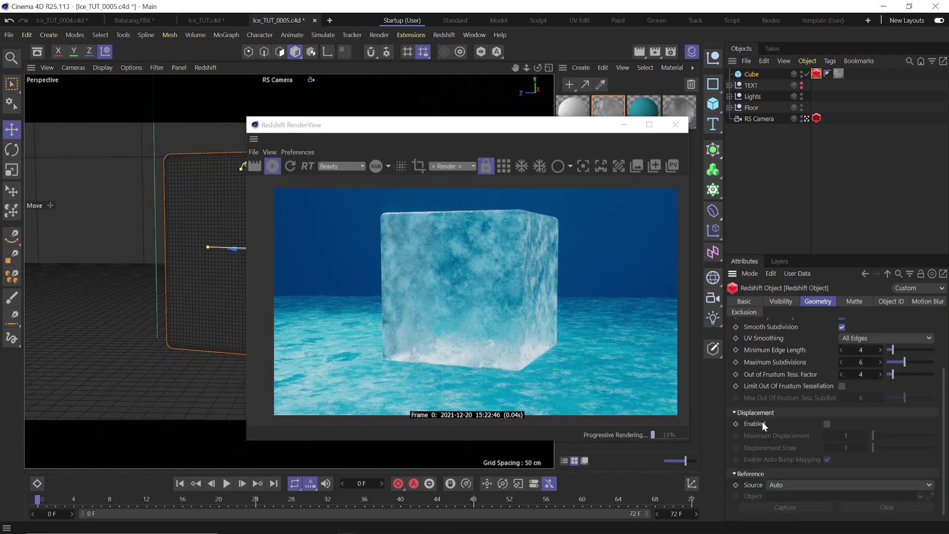
click(828, 424)
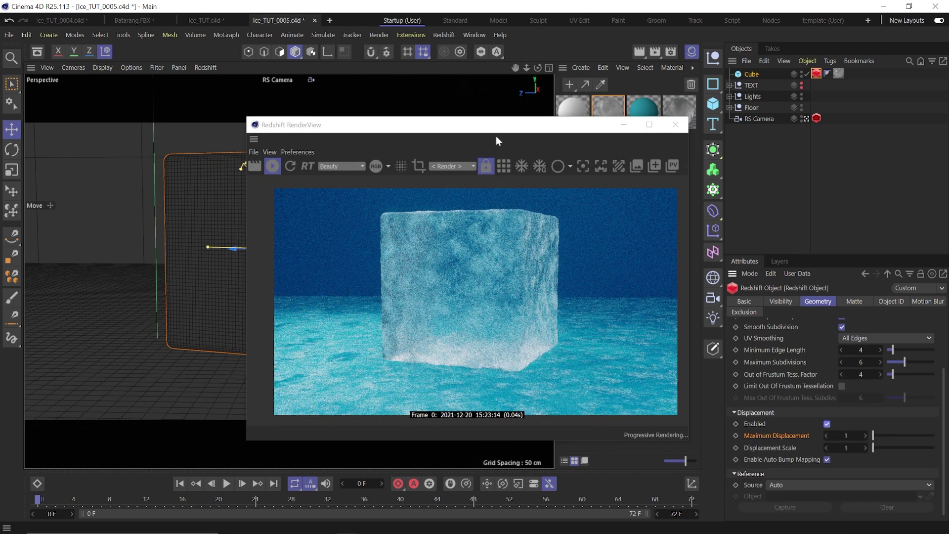
scroll(534, 272, up, 1)
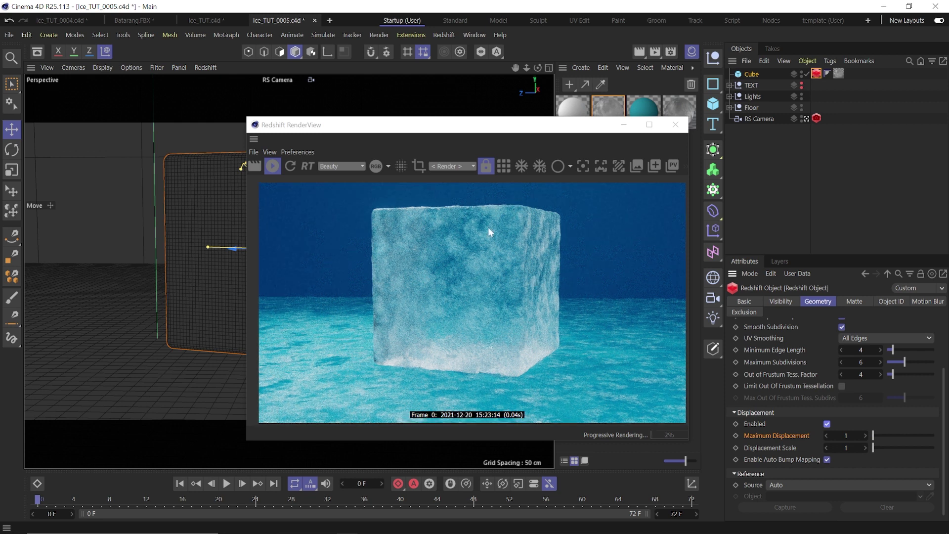
double_click(846, 435)
text(3)
key(Tab)
text(5)
key(Return)
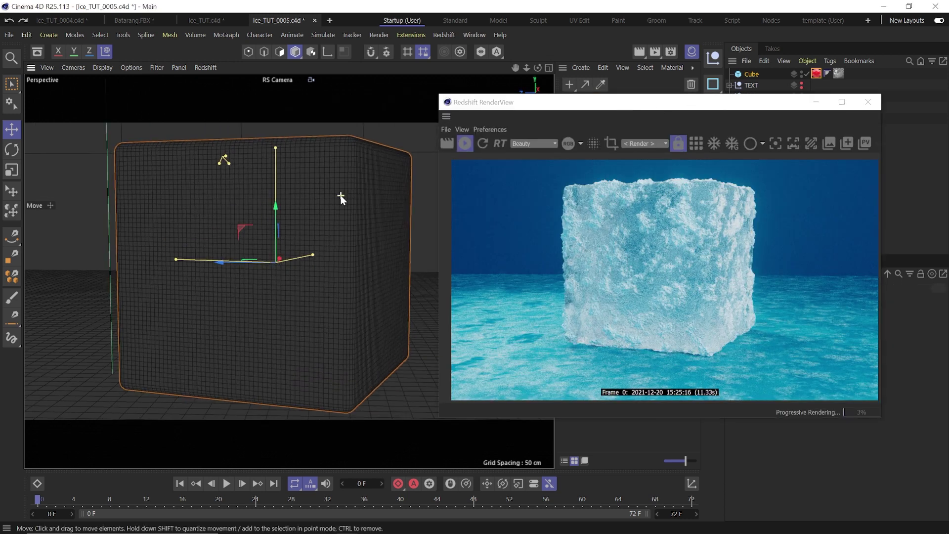
Step: Set tessellation Minimum Edge Length 1 and Maximum Subdivisions 10, and pull the RS Ramp knots inward
scroll(366, 218, up, 3)
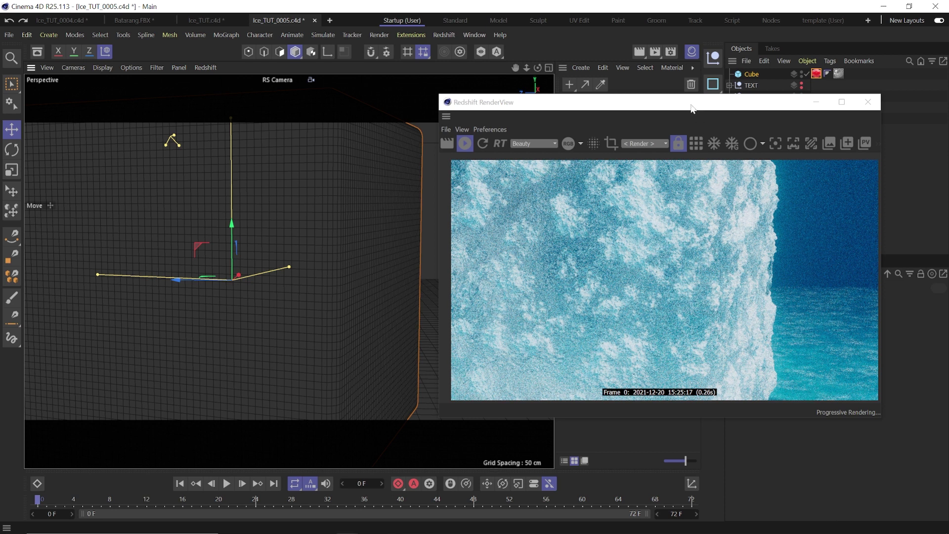
drag(692, 108, 426, 104)
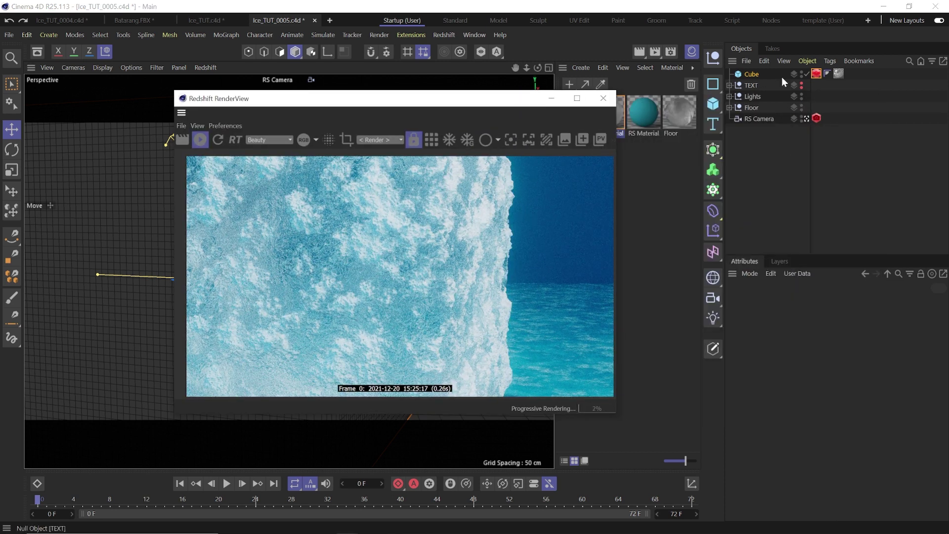
click(816, 73)
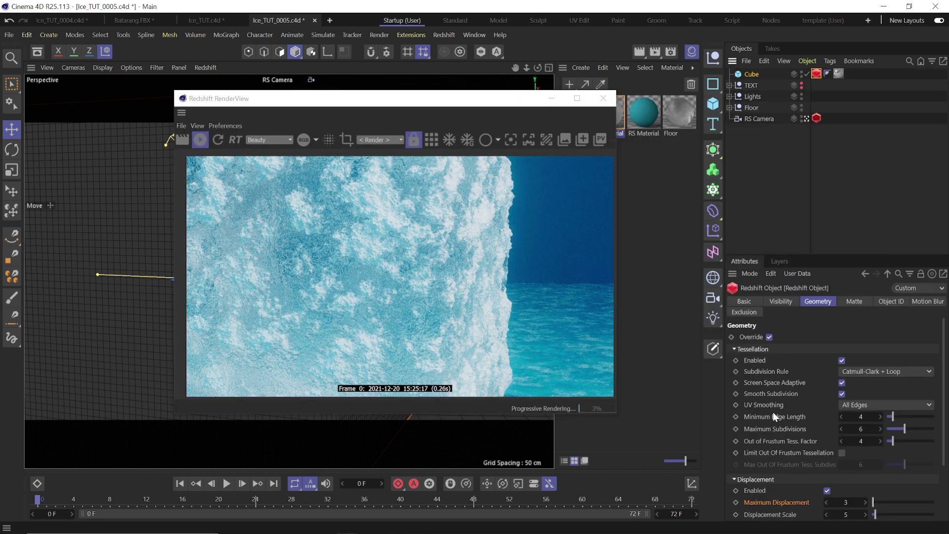
double_click(861, 417)
text(1)
key(Tab)
text(10)
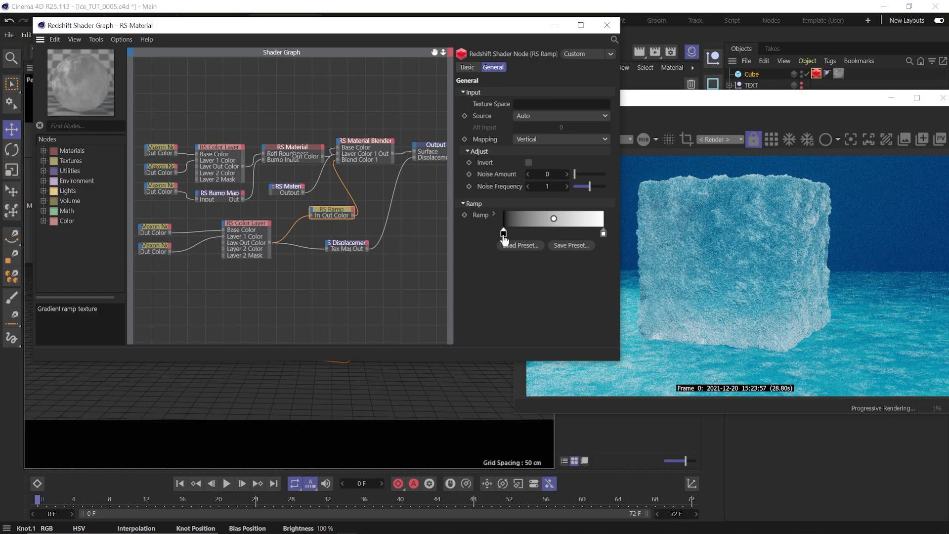
drag(503, 236, 517, 238)
drag(604, 233, 511, 236)
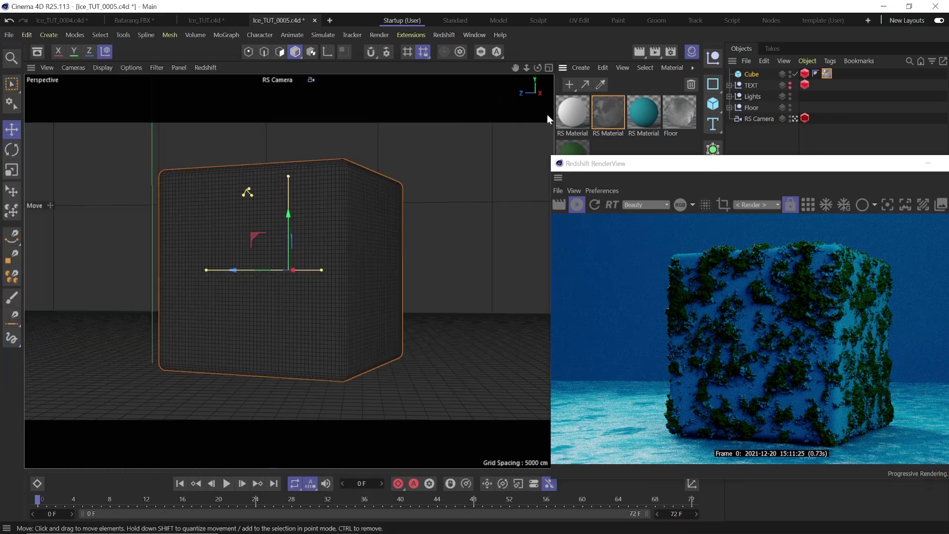
Step: Copy the cube's ice material tag and Redshift Object tag onto the TEXT object
double_click(608, 114)
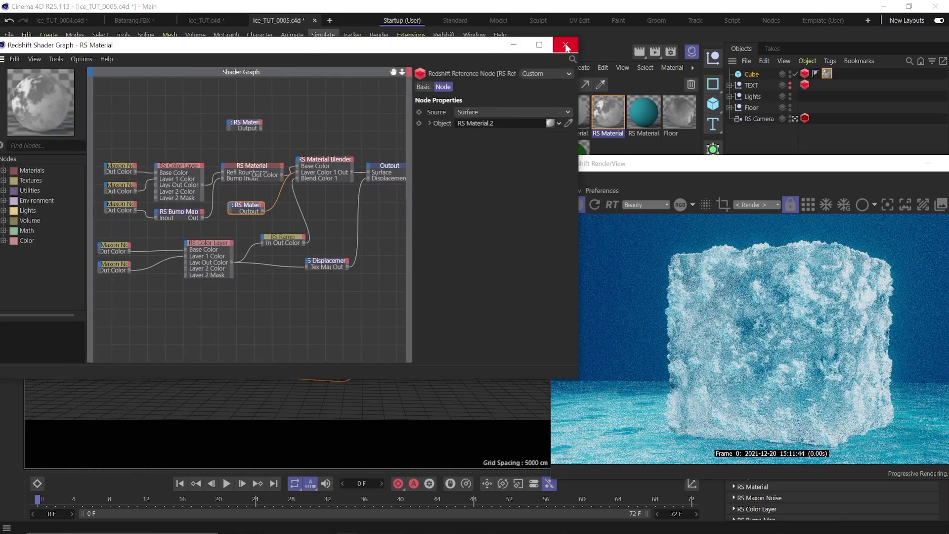
click(566, 46)
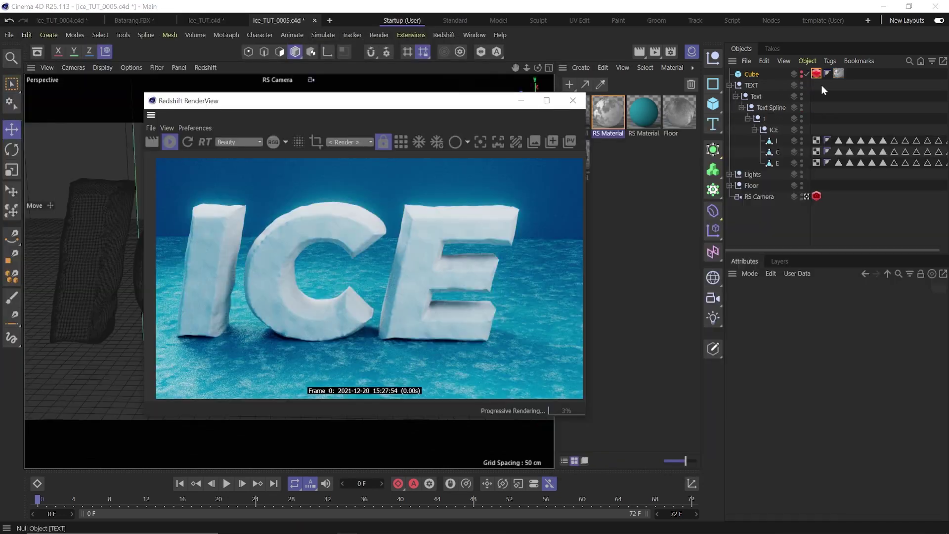
click(840, 73)
ctrl+drag(840, 74, 825, 88)
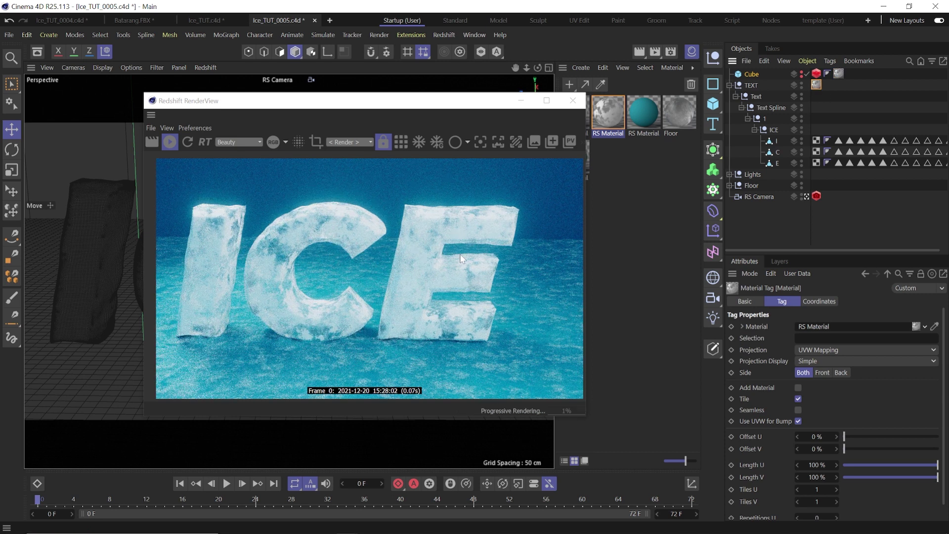
click(817, 75)
ctrl+drag(839, 84, 838, 84)
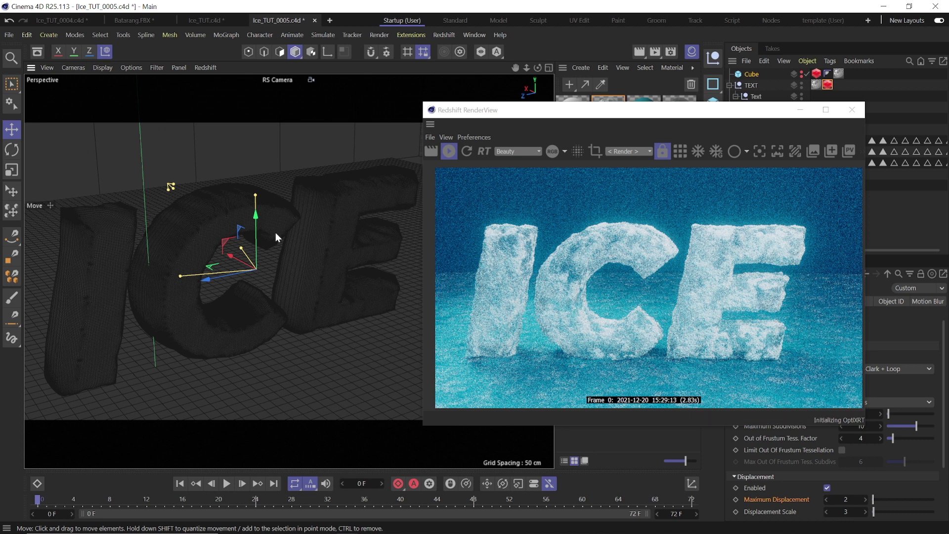
Step: Orbit around the ICE text and freeze render and geometry updates in the RenderView
alt+drag(275, 233, 158, 241)
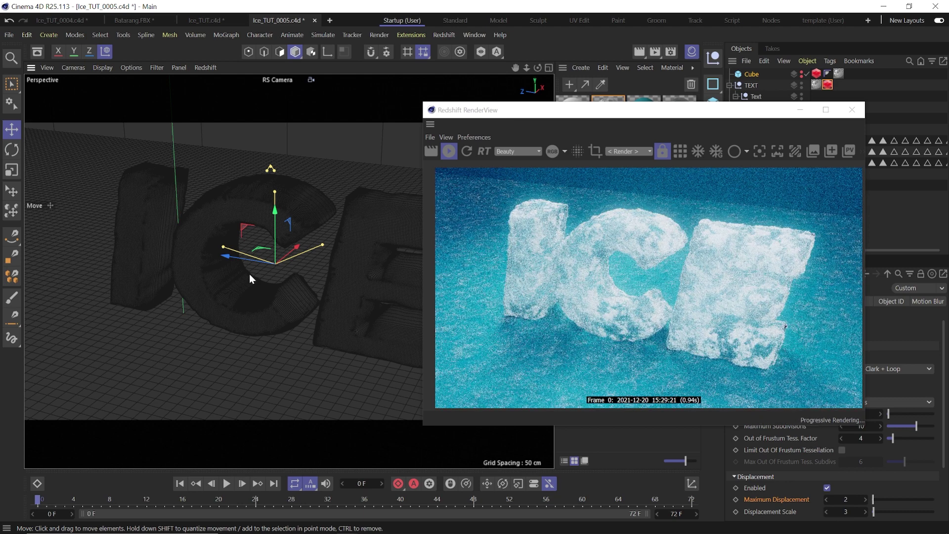
alt+drag(275, 271, 257, 286)
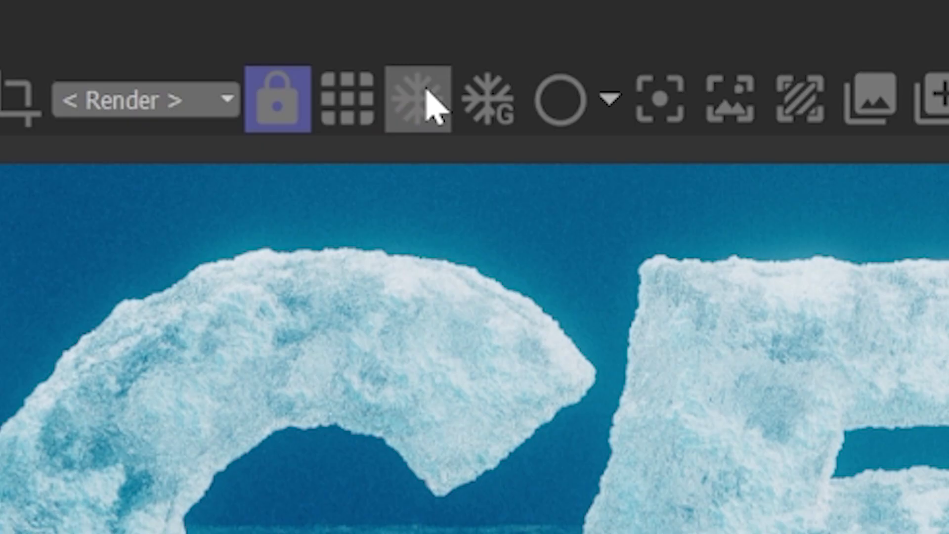
click(427, 91)
click(497, 102)
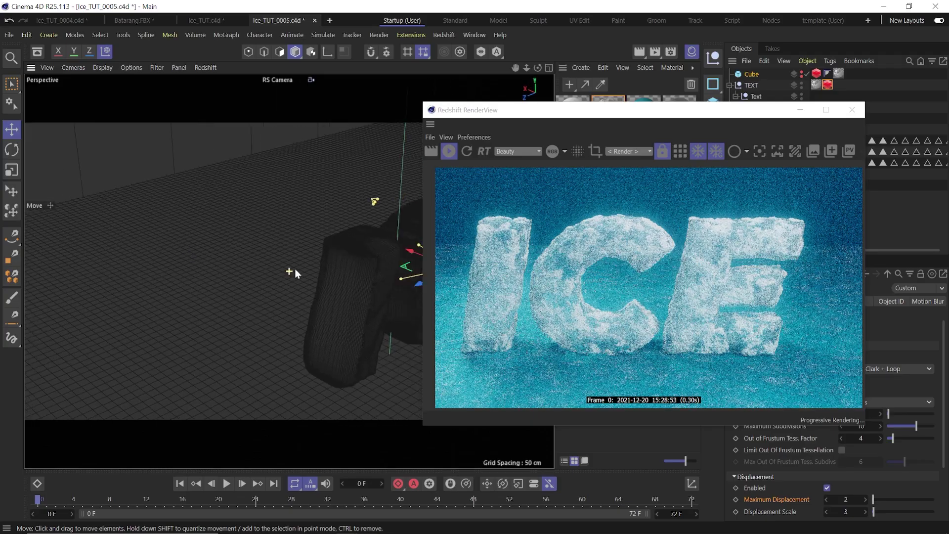
Step: Shift the RS Ramp gradient toward its dark end while viewing the text front-side
alt+drag(292, 269, 237, 329)
alt+drag(359, 268, 254, 289)
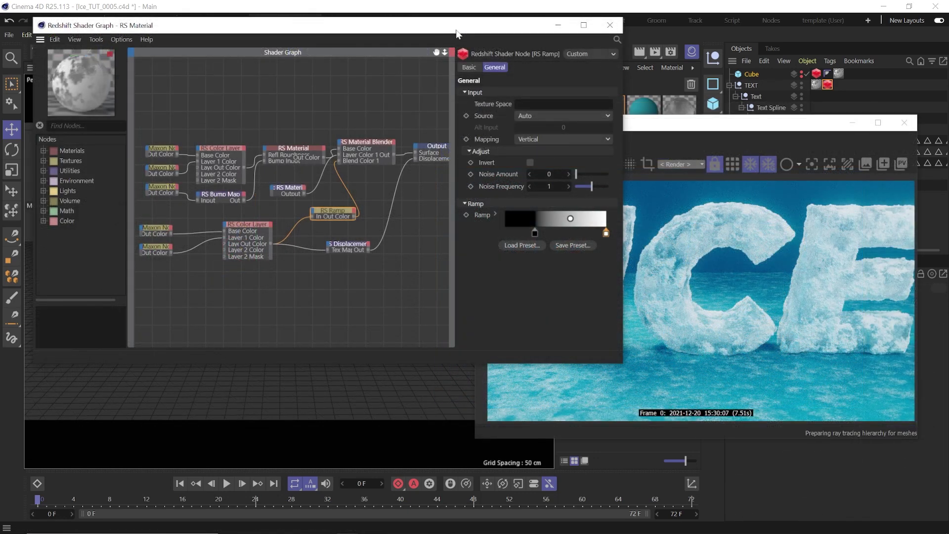
drag(685, 119, 728, 74)
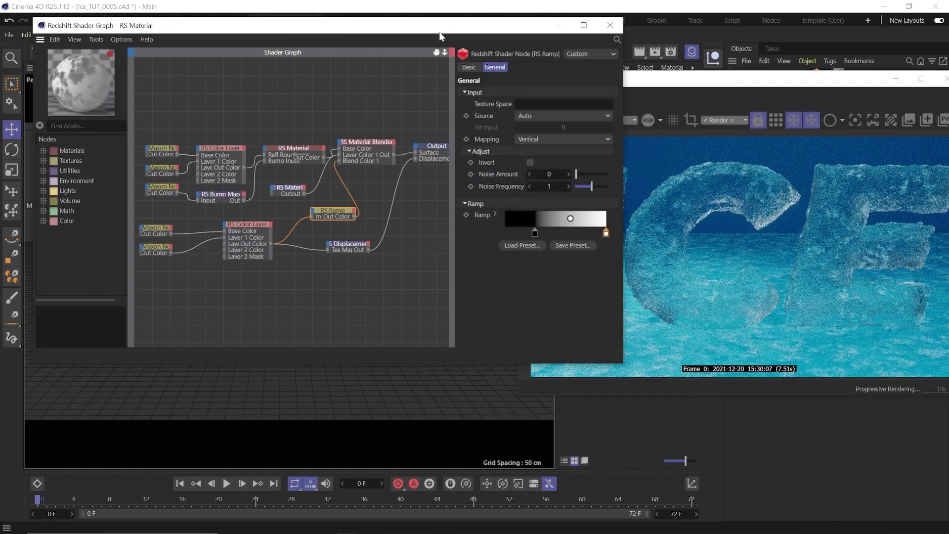